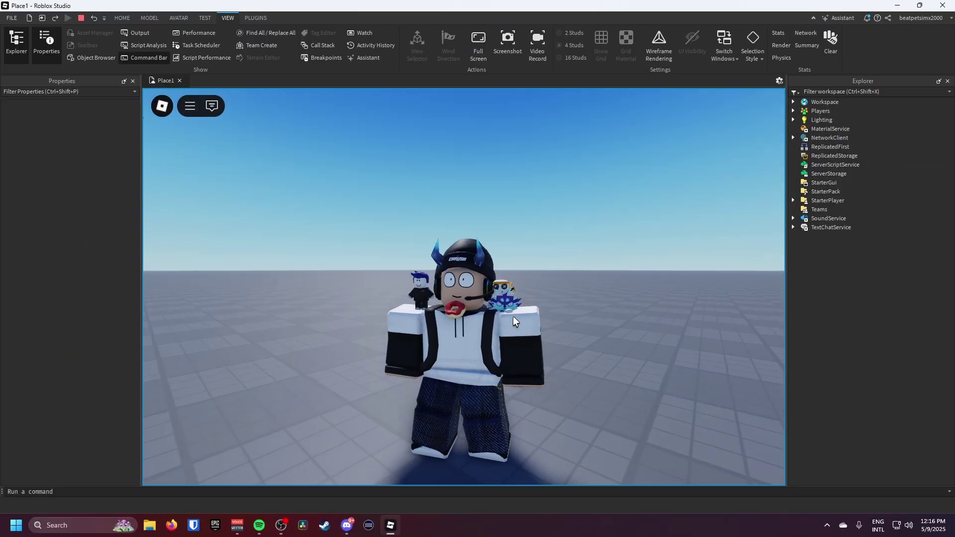
{"action": "right_click_drag", "start_coordinate": [513, 319], "coordinate": [513, 318]}
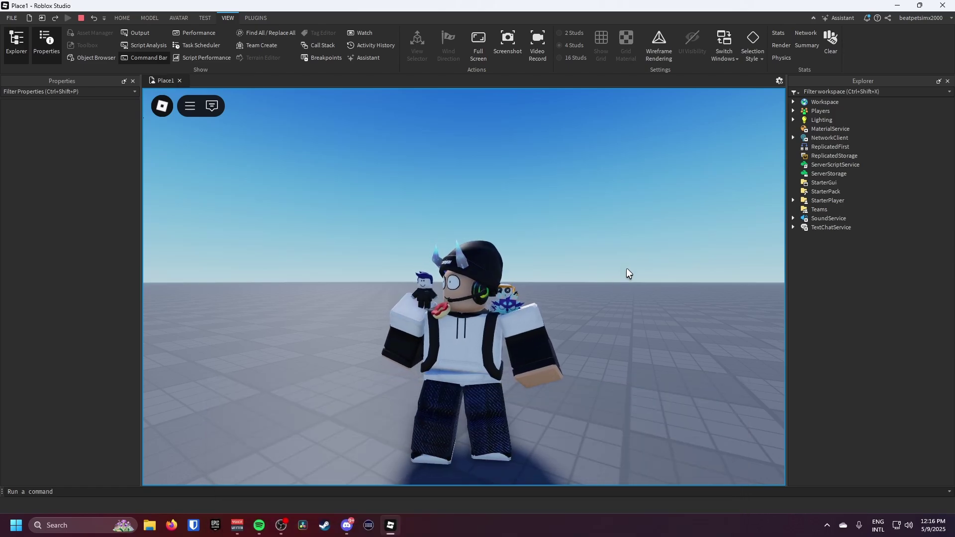
{"action": "key", "text": "s"}
{"action": "scroll", "coordinate": [626, 268], "scroll_direction": "up", "scroll_amount": 2}
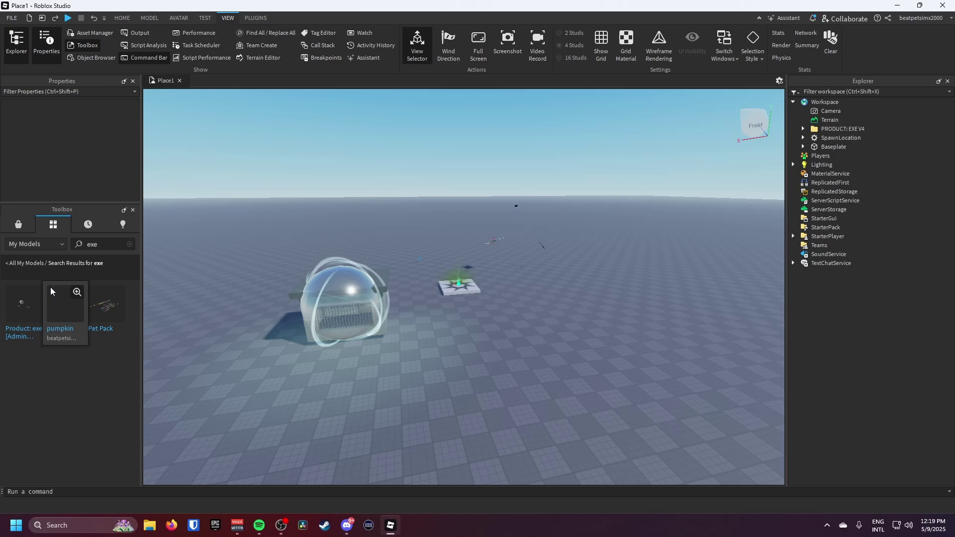
{"action": "left_click_drag", "start_coordinate": [426, 20], "coordinate": [427, 3]}
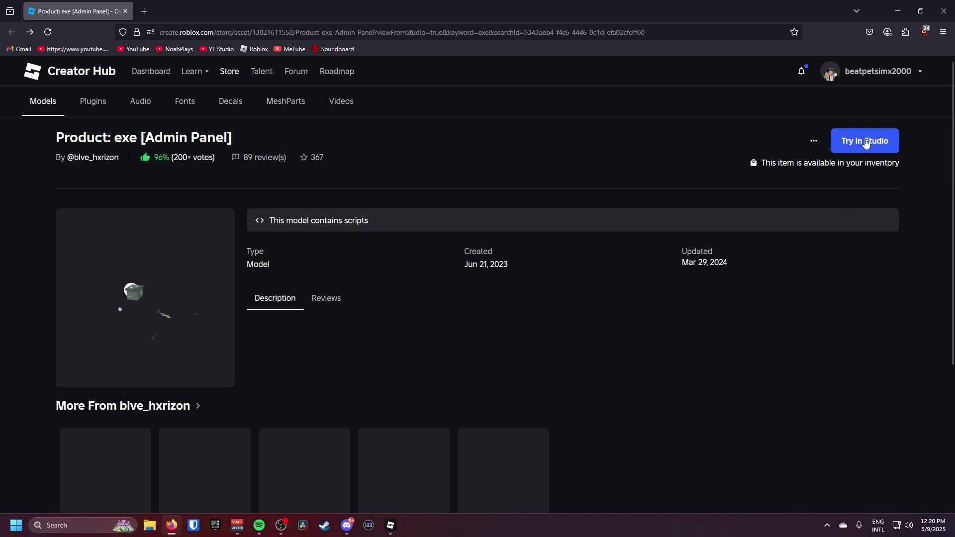
Insert another copy of the Product: exe [Admin Panel] model from My Models and undo the insertion
{"action": "left_click", "coordinate": [881, 143]}
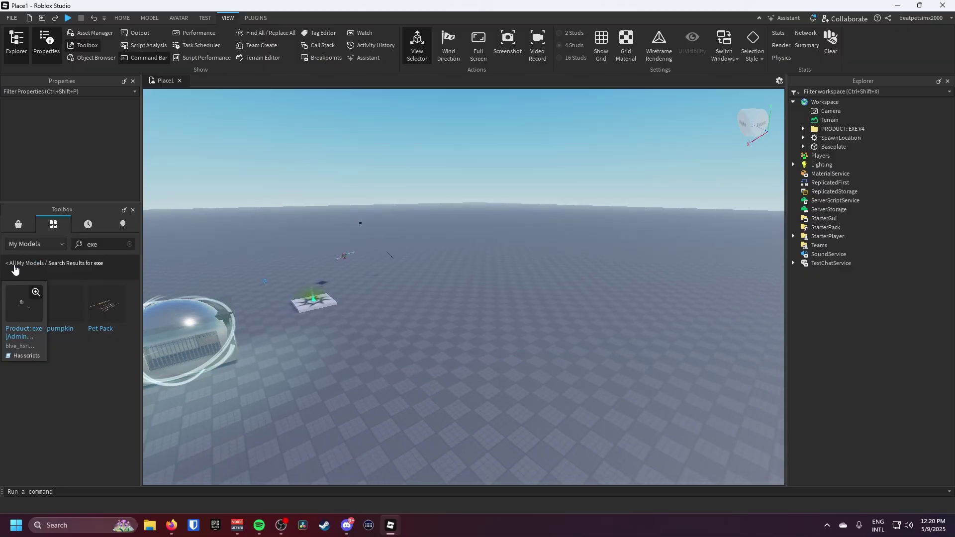
{"action": "left_click", "coordinate": [14, 306]}
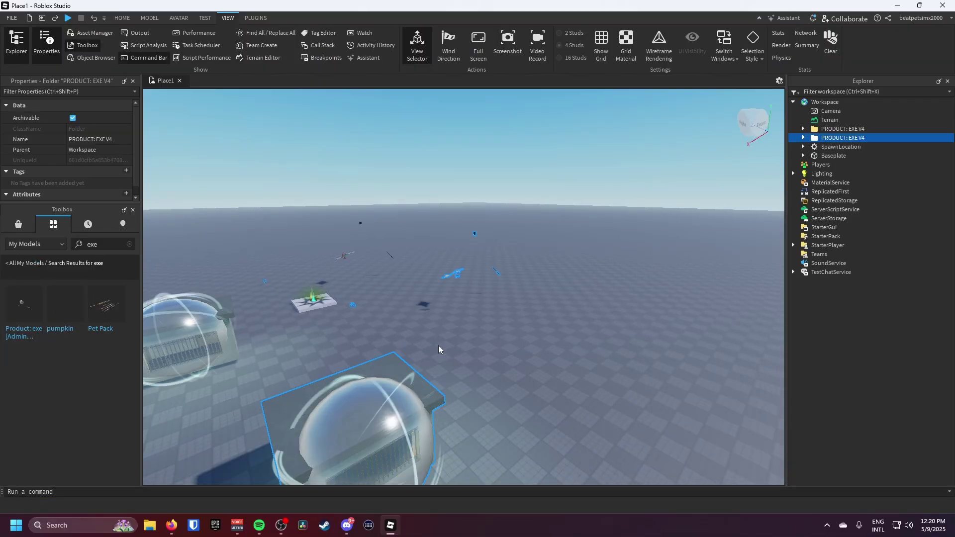
{"action": "key", "text": "ctrl+z"}
Expand the PRODUCT: EXE V4 folder, move UNFOLD IN REPLICATEDSTORAGE into ReplicatedStorage and ungroup it
{"action": "right_click_drag", "start_coordinate": [452, 335], "coordinate": [451, 334]}
{"action": "key", "text": "w"}
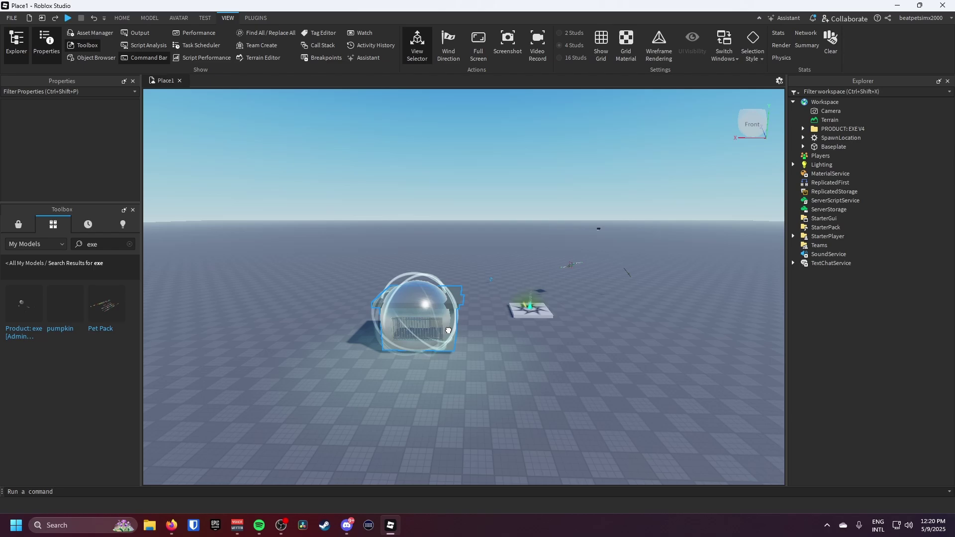
{"action": "left_click", "coordinate": [448, 332]}
{"action": "left_click", "coordinate": [812, 138]}
{"action": "left_click", "coordinate": [845, 139]}
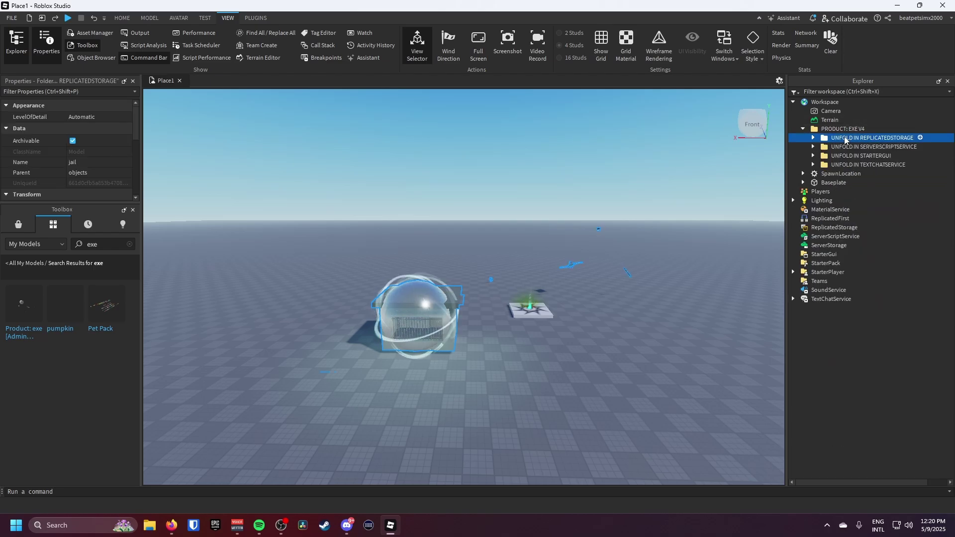
{"action": "left_click", "coordinate": [844, 164], "text": "shift"}
{"action": "left_click", "coordinate": [838, 138]}
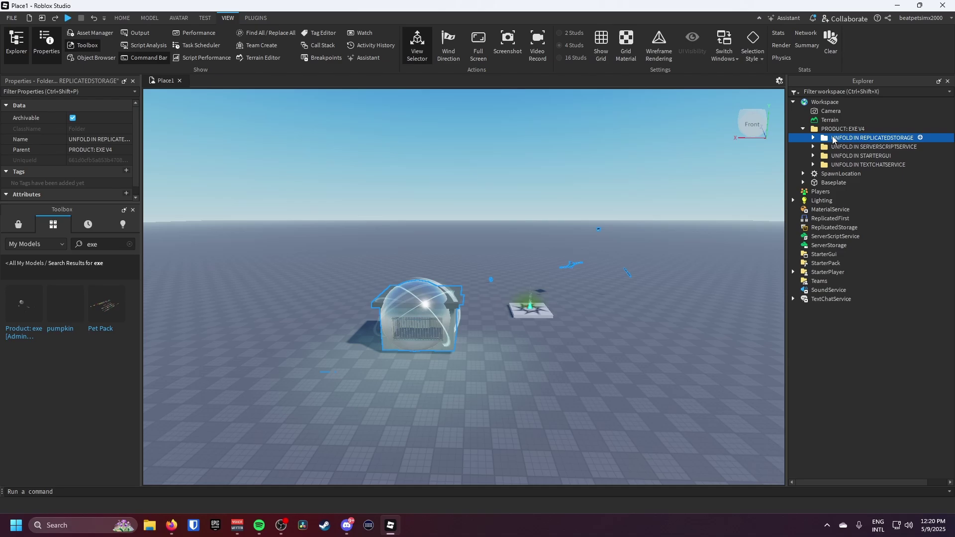
{"action": "left_click_drag", "start_coordinate": [838, 138], "coordinate": [826, 227]}
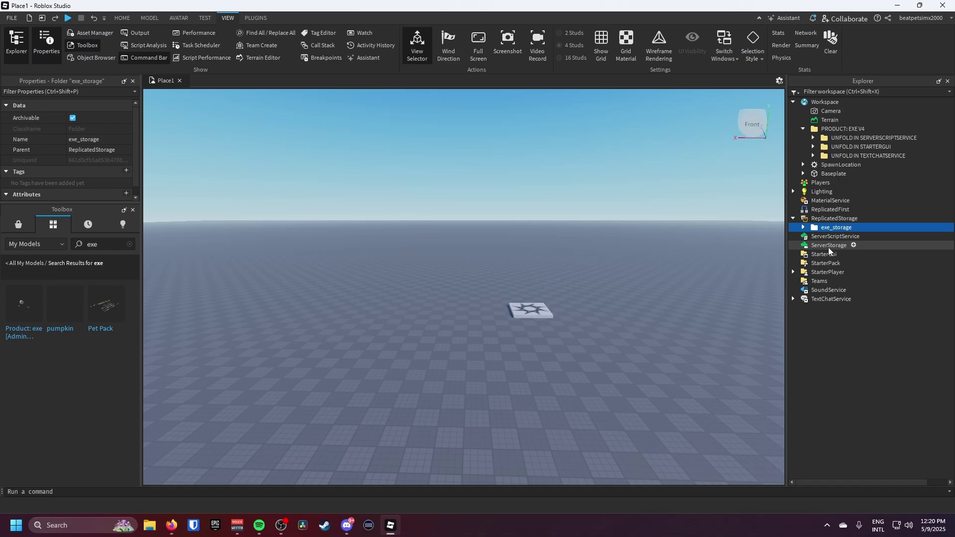
Move UNFOLD IN TEXTCHATSERVICE into TextChatService and UNFOLD IN STARTERGUI into StarterGui, ungrouping each folder
{"action": "left_click_drag", "start_coordinate": [844, 155], "coordinate": [825, 298]}
{"action": "key", "text": "ctrl+u"}
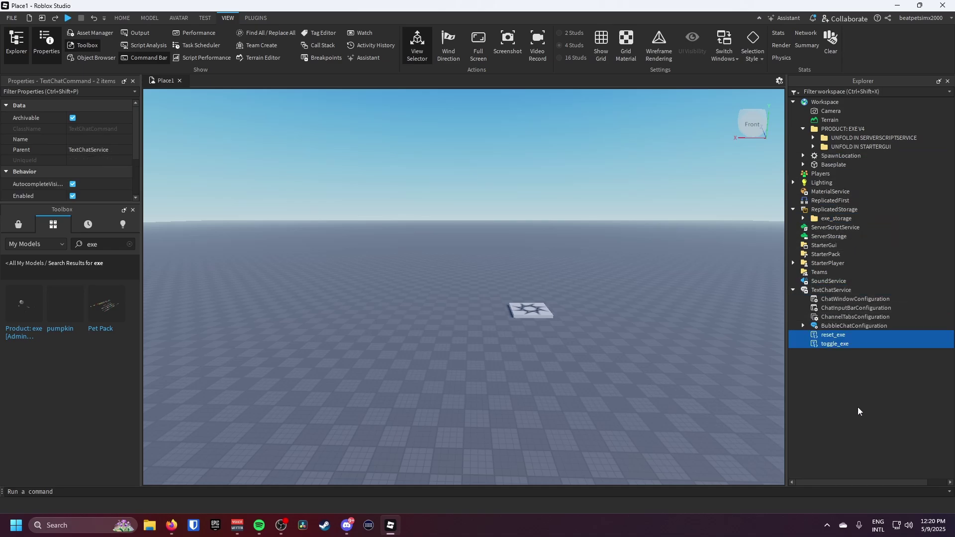
{"action": "left_click_drag", "start_coordinate": [856, 146], "coordinate": [820, 246]}
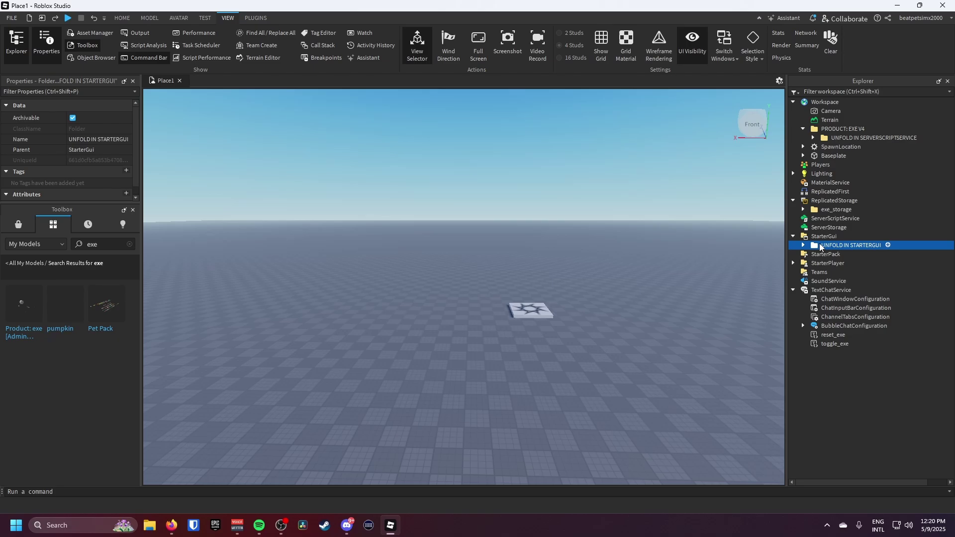
{"action": "key", "text": "ctrl+u"}
Move UNFOLD IN SERVERSCRIPTSERVICE into ServerScriptService, ungroup it and delete the empty PRODUCT: EXE V4 folder
{"action": "left_click_drag", "start_coordinate": [857, 137], "coordinate": [853, 155]}
{"action": "left_click", "coordinate": [823, 130]}
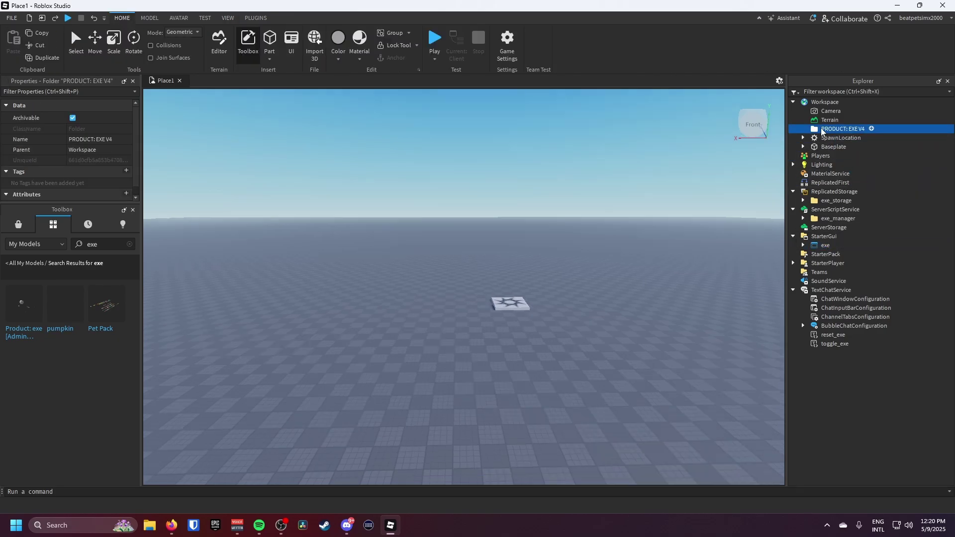
{"action": "key", "text": "Delete"}
{"action": "right_click_drag", "start_coordinate": [647, 201], "coordinate": [647, 200]}
{"action": "key", "text": "w"}
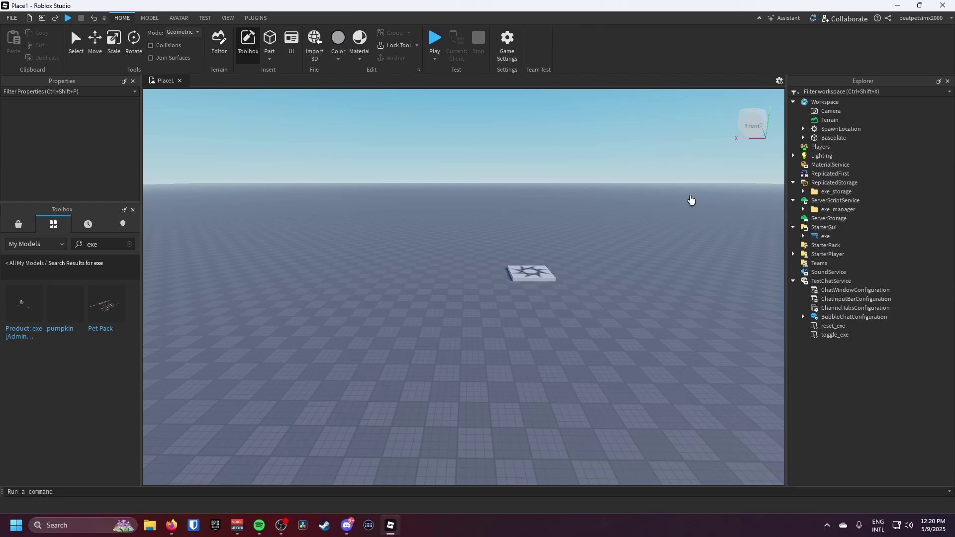
Close the Toolbox and select the id value inside exe_manager's permitted_userids folder
{"action": "left_click", "coordinate": [132, 210]}
{"action": "left_click", "coordinate": [803, 209]}
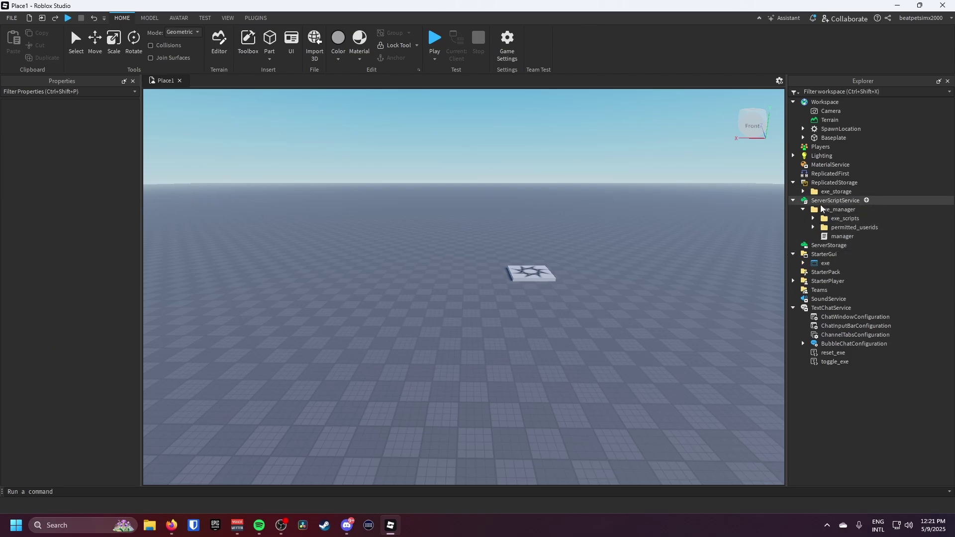
{"action": "left_click", "coordinate": [813, 227]}
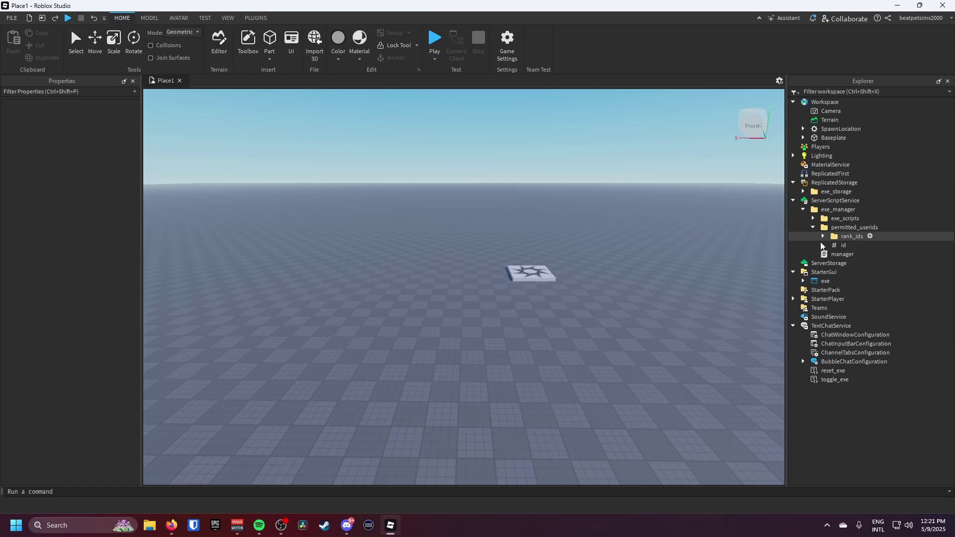
{"action": "left_click", "coordinate": [885, 248]}
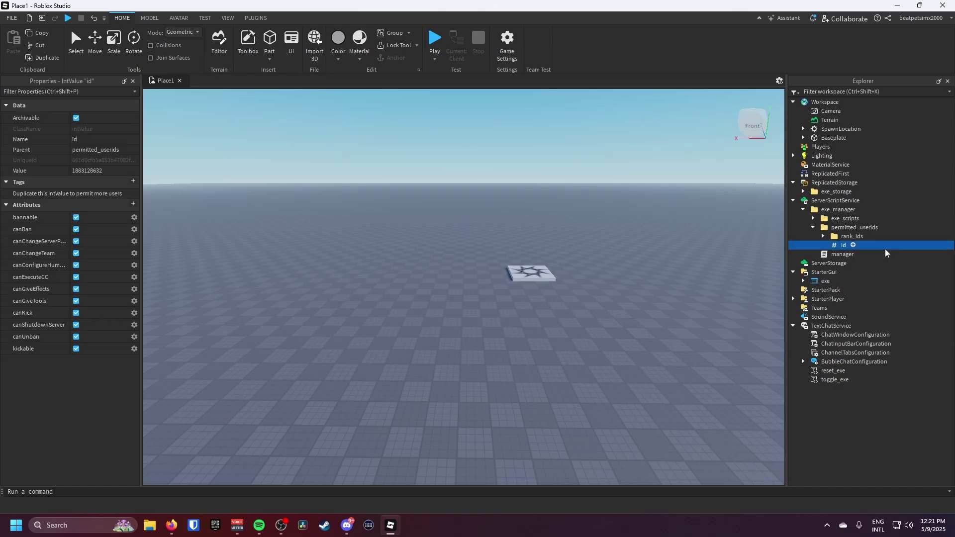
Duplicate the id value three times in permitted_userids and remove the copies
{"action": "key", "text": "ctrl+d"}
{"action": "key", "text": "ctrl+d"}
{"action": "key", "text": "ctrl+d"}
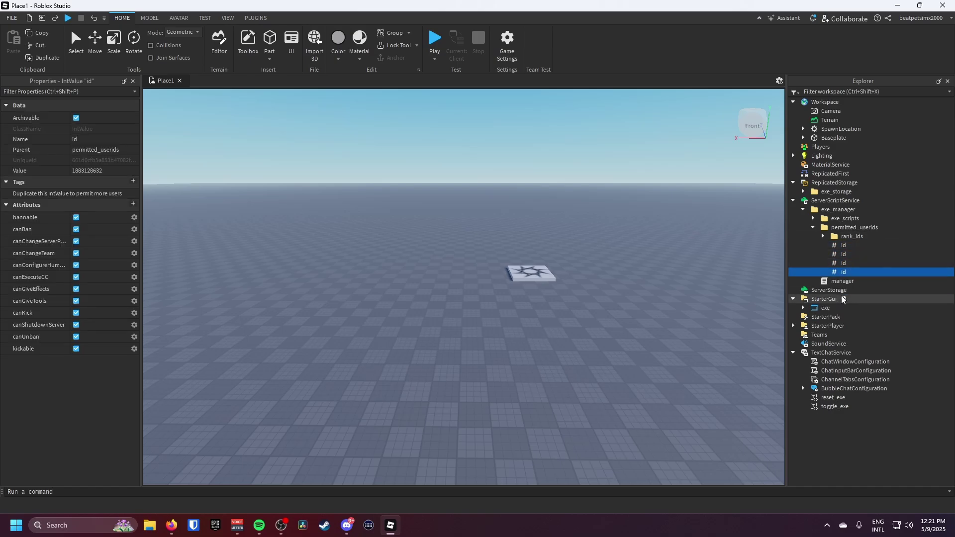
{"action": "key", "text": "ctrl+d"}
{"action": "key", "text": "ctrl+d"}
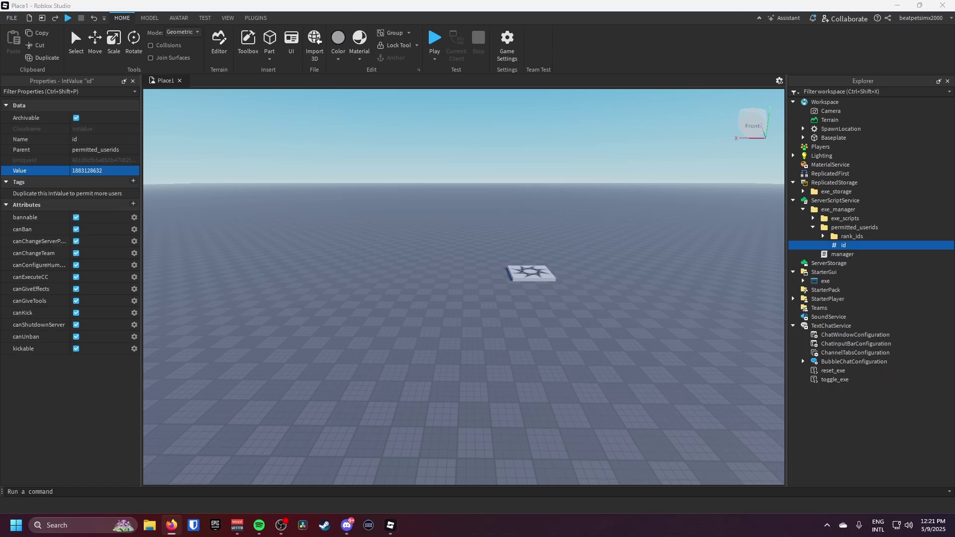
Set the id value to the permitted account's user ID and turn off its bannable attribute
{"action": "right_click_drag", "start_coordinate": [394, 235], "coordinate": [395, 234]}
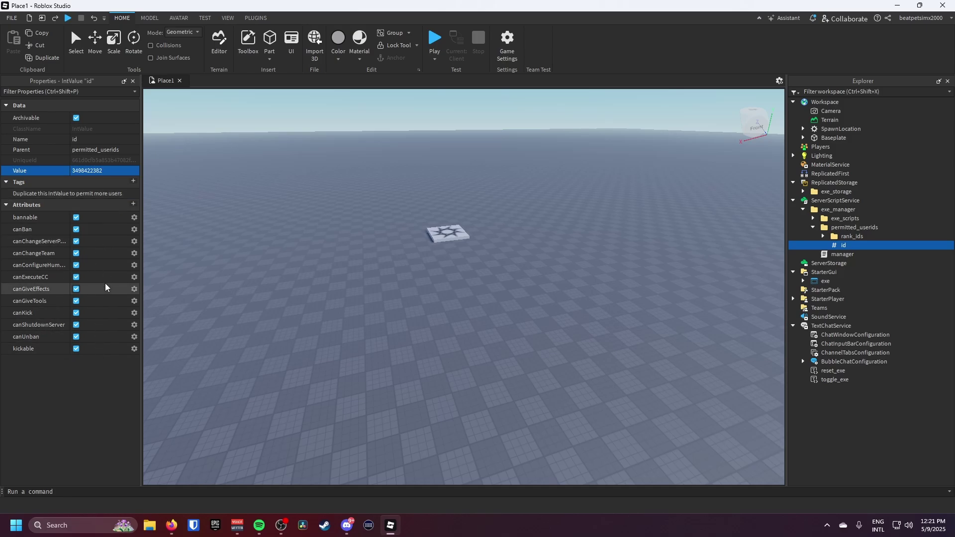
{"action": "left_click", "coordinate": [77, 217]}
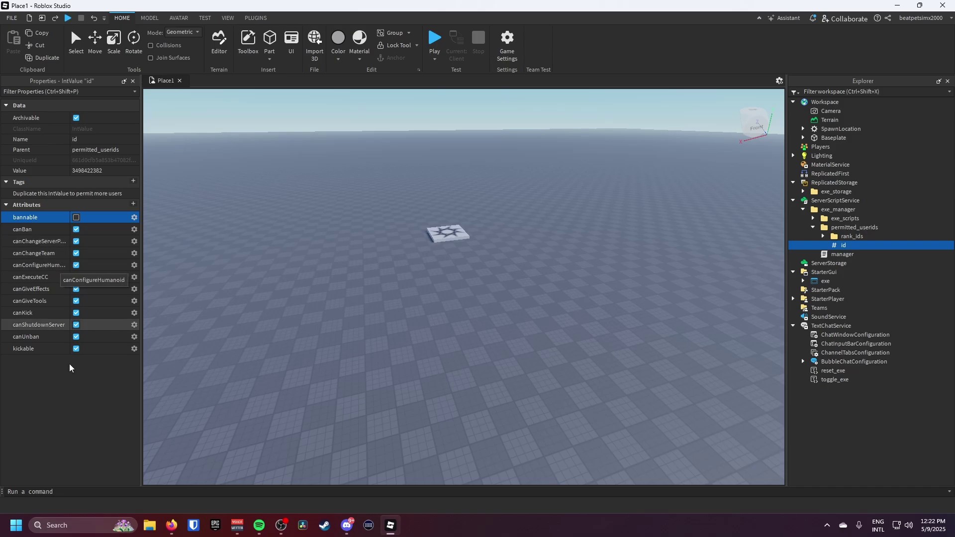
Expand the rank_ids folder and set the group_id value to the Roblox group's ID
{"action": "left_click", "coordinate": [823, 237]}
{"action": "left_click", "coordinate": [844, 245]}
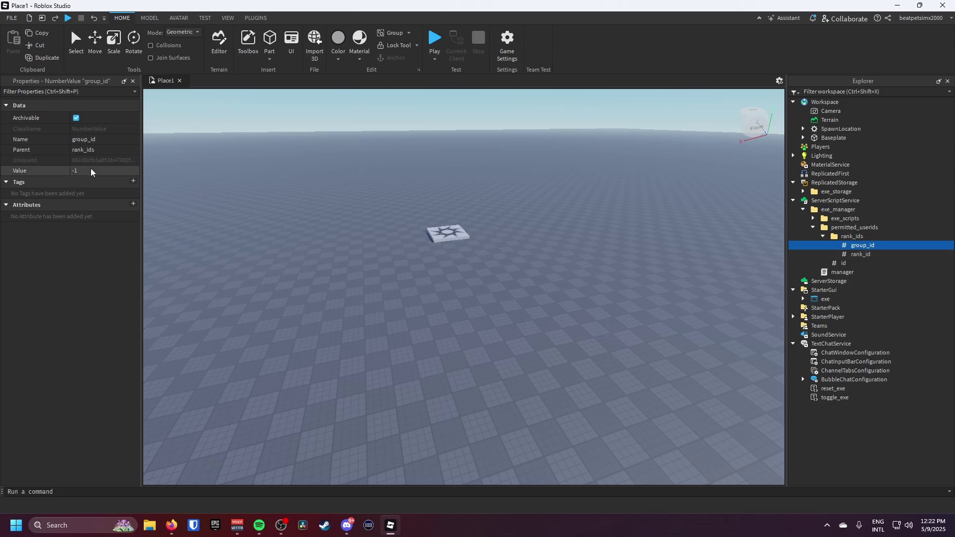
{"action": "left_click", "coordinate": [171, 525]}
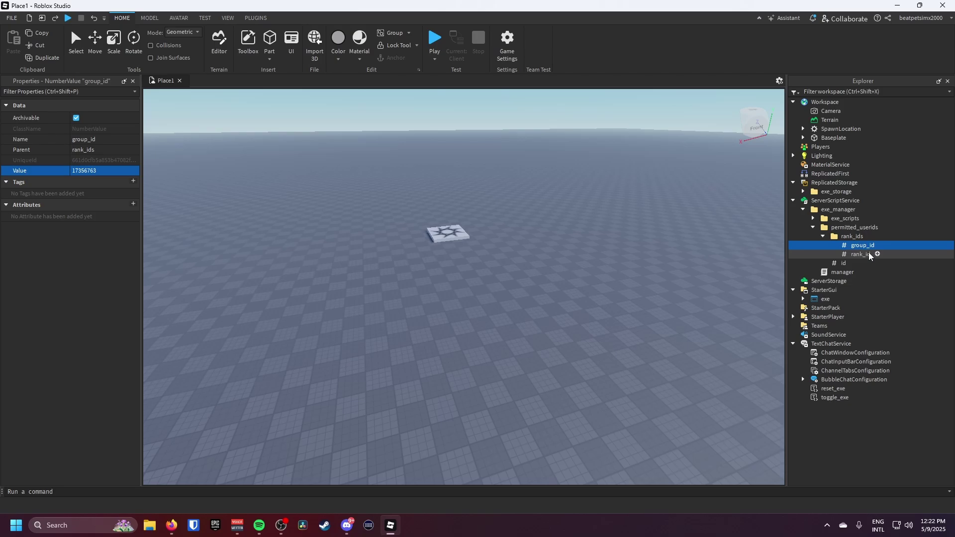
Set the rank_id value in the rank_ids folder to 254
{"action": "left_click", "coordinate": [834, 255]}
{"action": "left_click", "coordinate": [89, 173]}
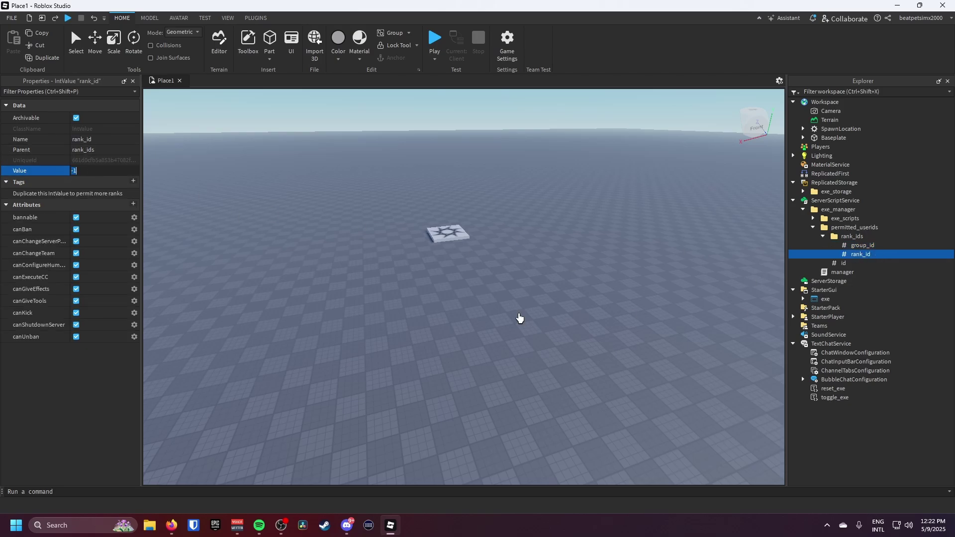
{"action": "type", "text": "254"}
{"action": "key", "text": "Return"}
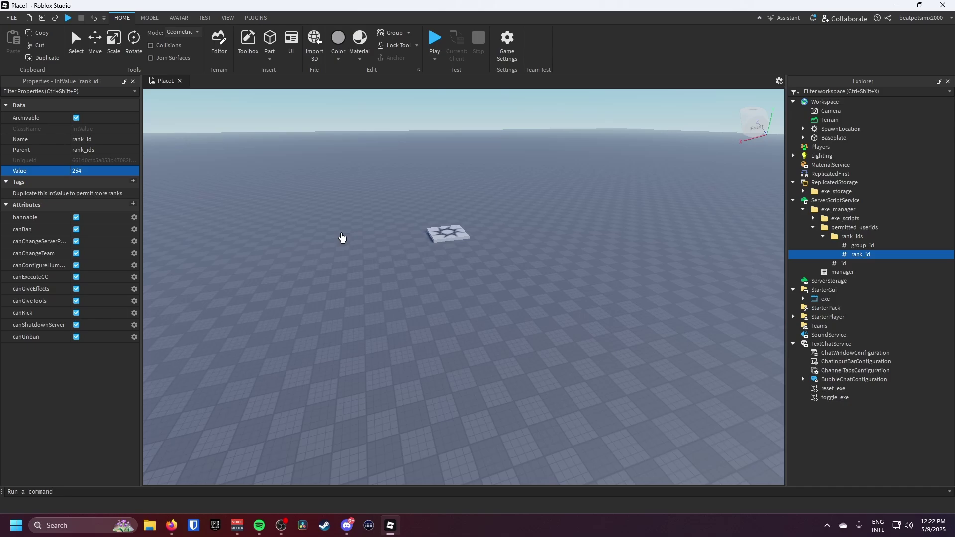
{"action": "key", "text": "alt+Tab"}
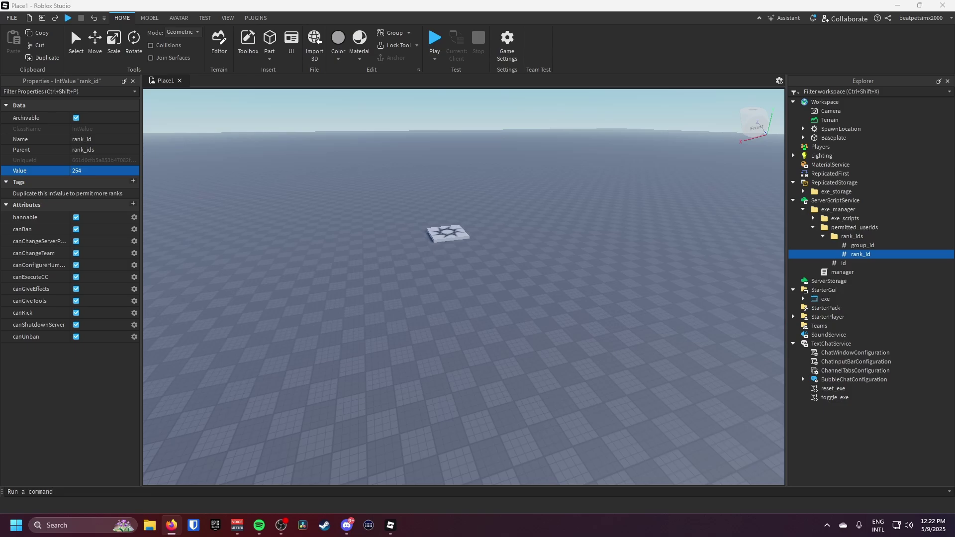
{"action": "key", "text": "alt+Tab"}
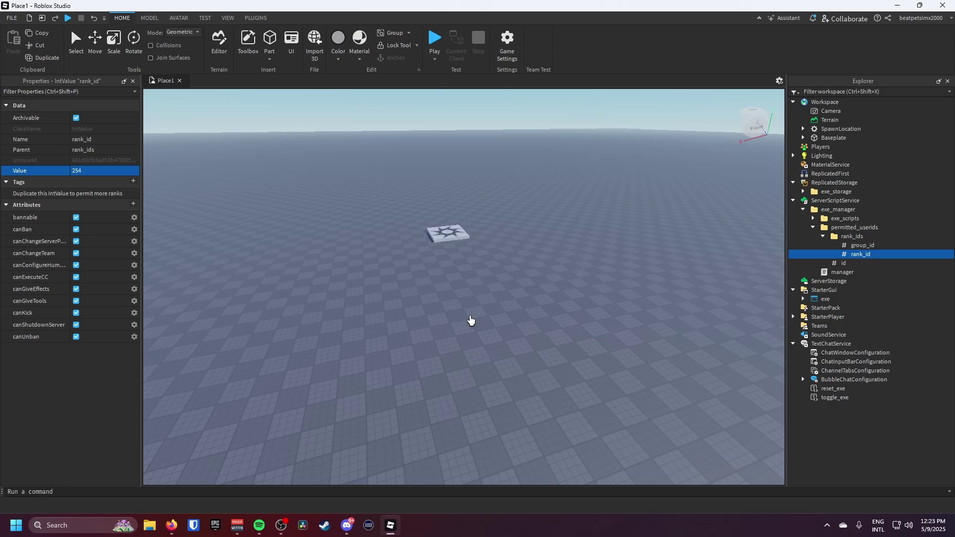
{"action": "right_click_drag", "start_coordinate": [470, 317], "coordinate": [470, 317]}
{"action": "key", "text": "w"}
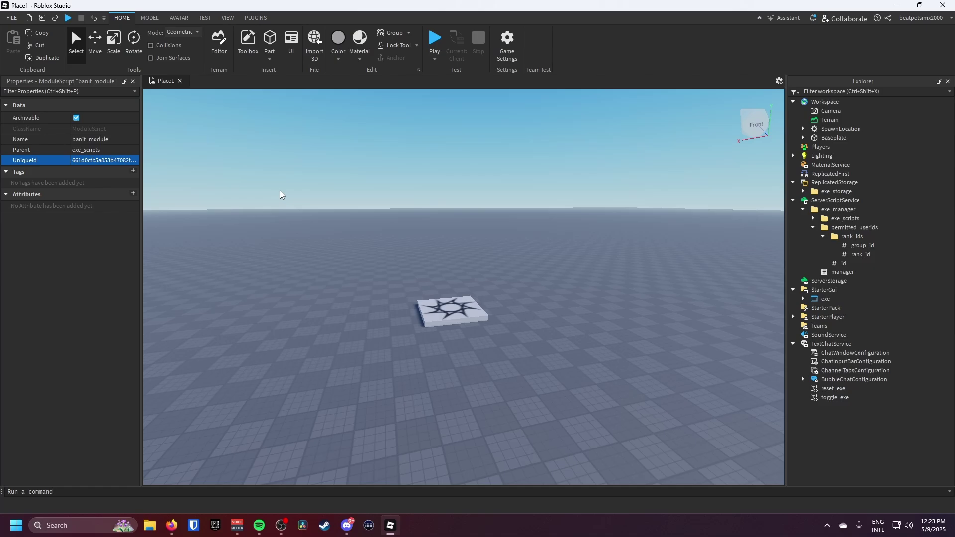
Save the place to Roblox as a new game named "admin panel"
{"action": "key", "text": "ctrl+s"}
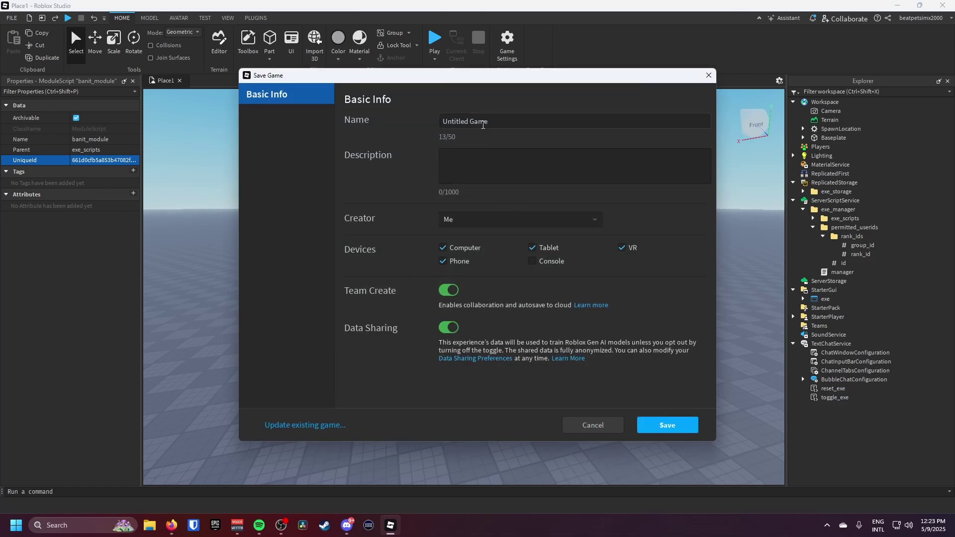
{"action": "left_click", "coordinate": [493, 125]}
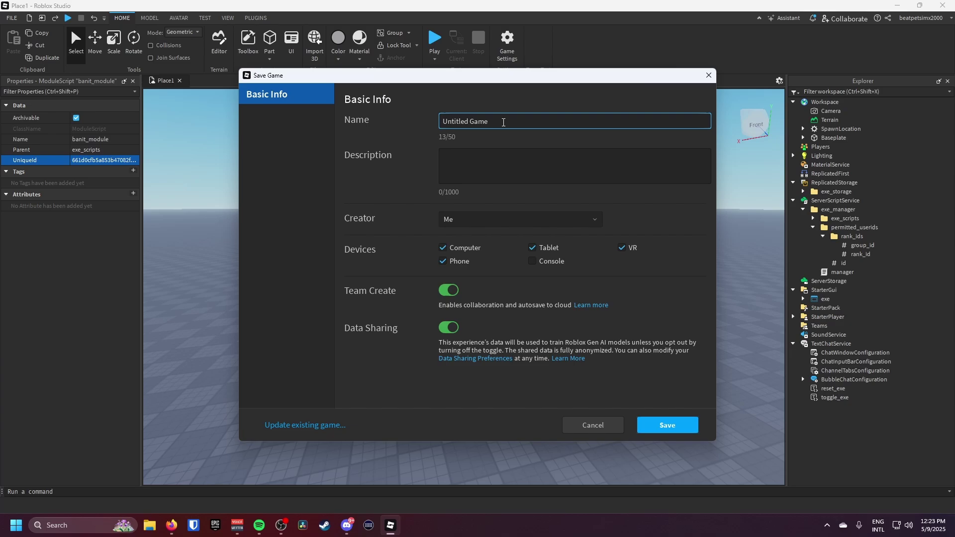
{"action": "key", "text": "ctrl+a"}
{"action": "type", "text": "admi"}
{"action": "left_click", "coordinate": [662, 432]}
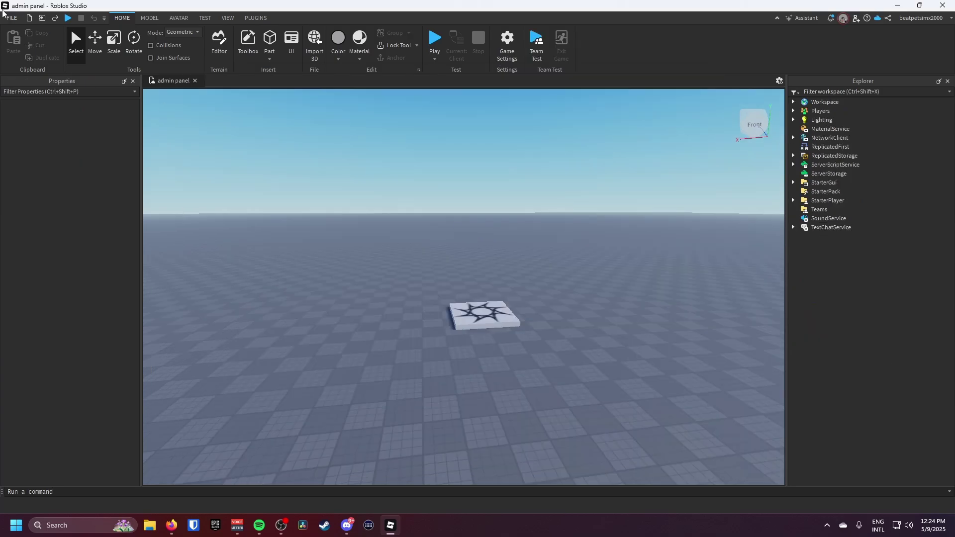
Enable Studio Access to API Services in the game's security settings and save the settings
{"action": "left_click", "coordinate": [6, 17]}
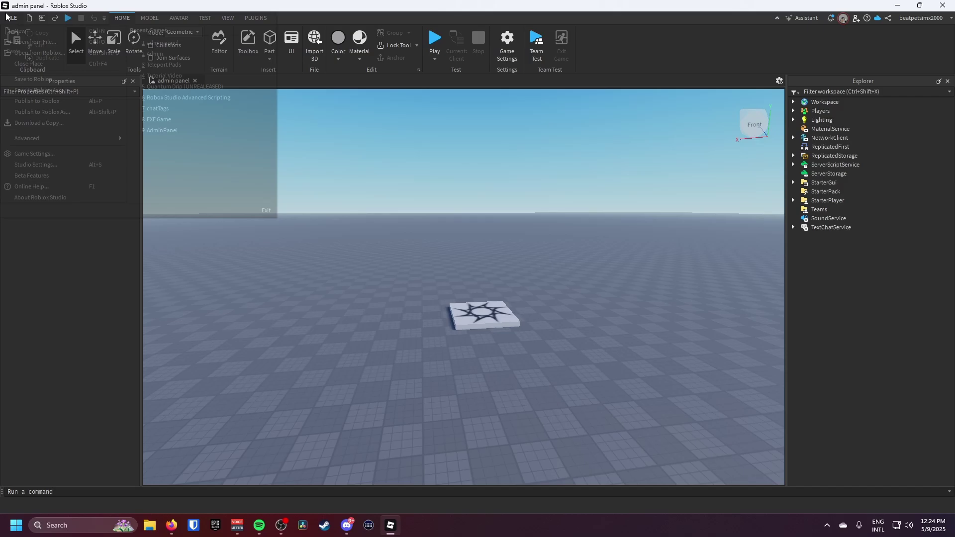
{"action": "left_click", "coordinate": [51, 152]}
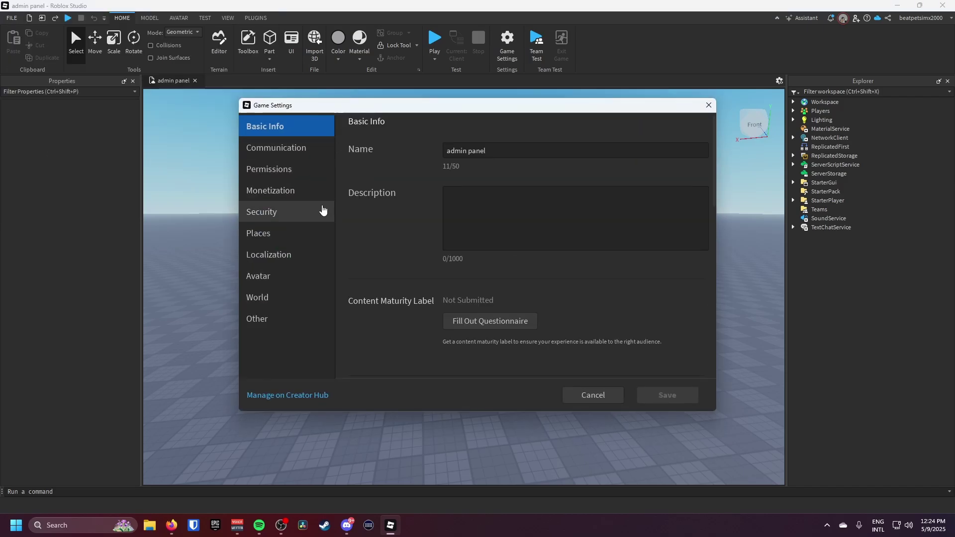
{"action": "left_click", "coordinate": [321, 211]}
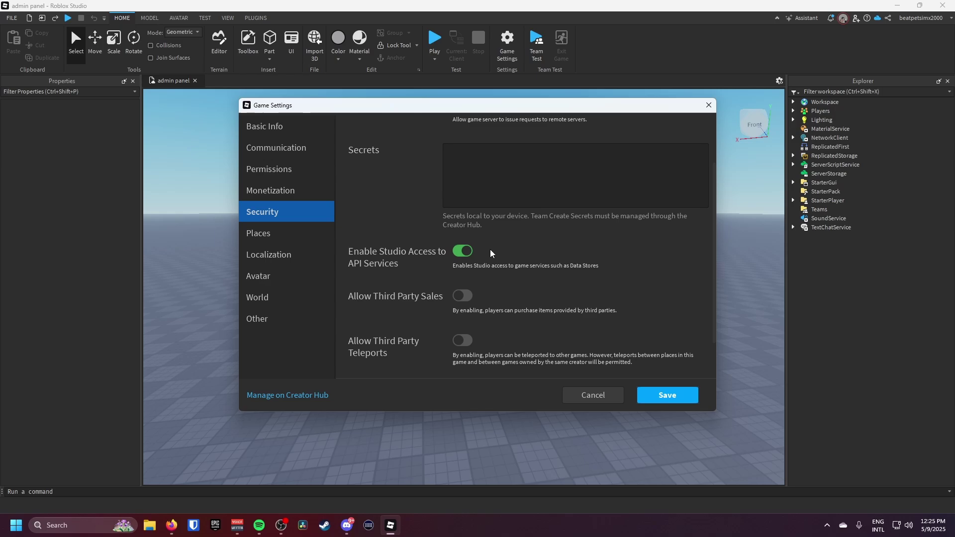
{"action": "left_click", "coordinate": [663, 393]}
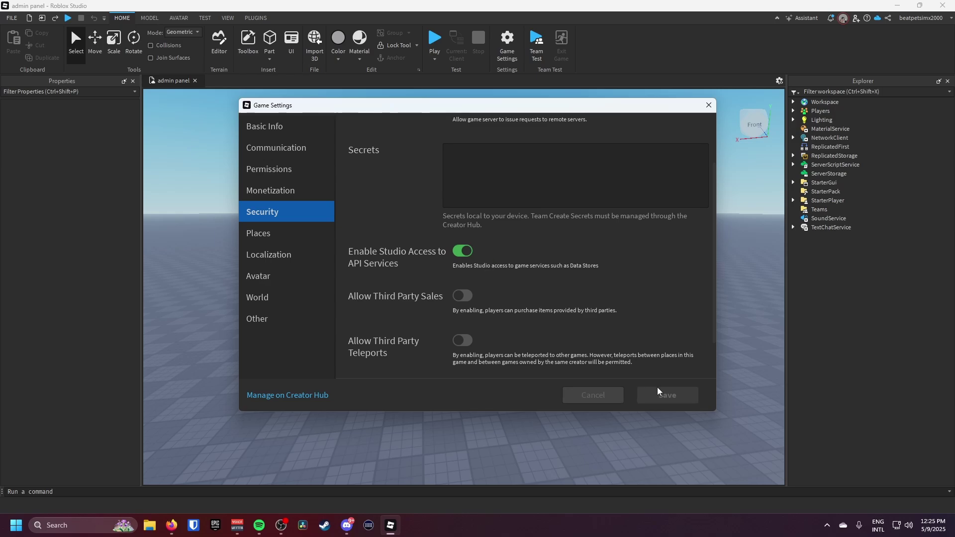
Start a playtest of the admin panel game
{"action": "left_click", "coordinate": [435, 38]}
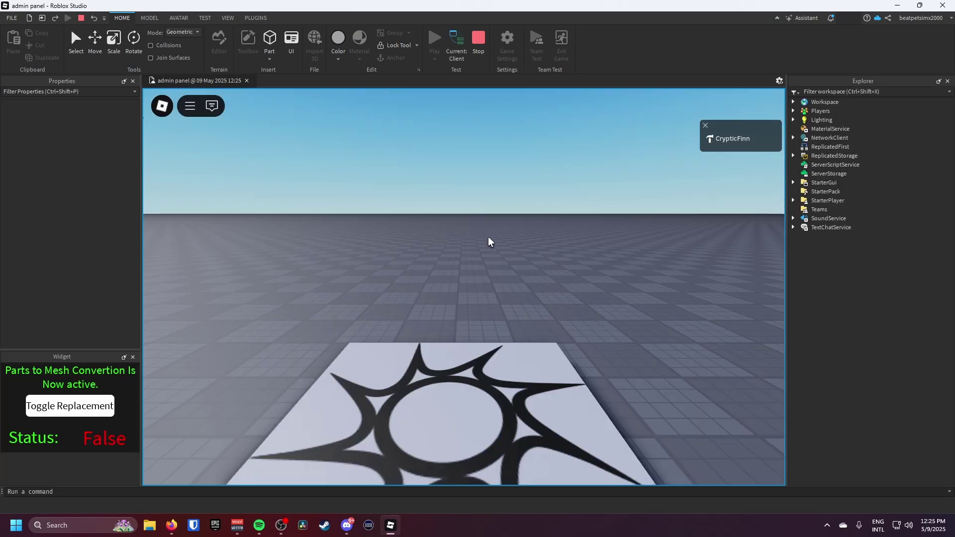
Open the admin panel in the playtest with the /exe chat command and hide the chat window
{"action": "key", "text": "s"}
{"action": "right_click_drag", "start_coordinate": [503, 260], "coordinate": [502, 261]}
{"action": "scroll", "coordinate": [503, 260], "scroll_direction": "up", "scroll_amount": 2}
{"action": "key", "text": "slash"}
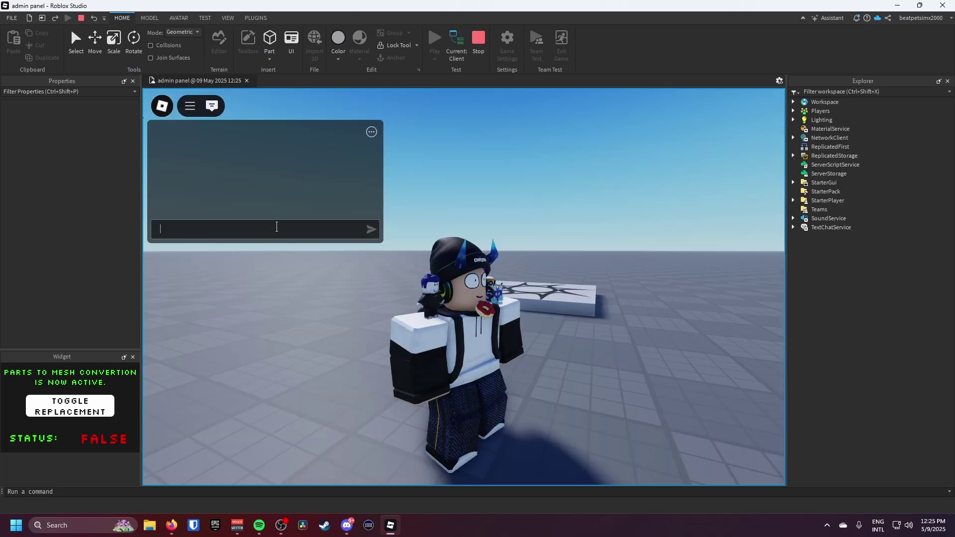
{"action": "type", "text": "/exe"}
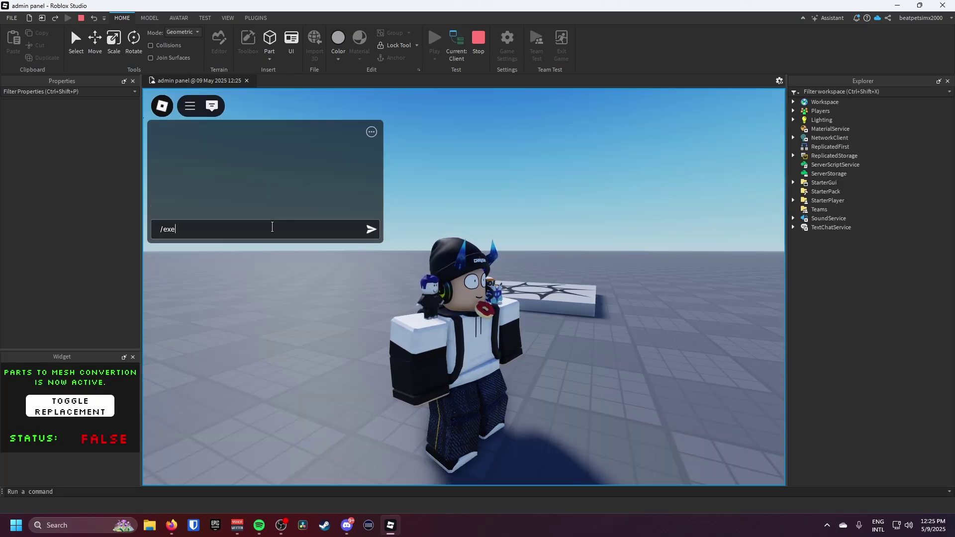
{"action": "key", "text": "Escape"}
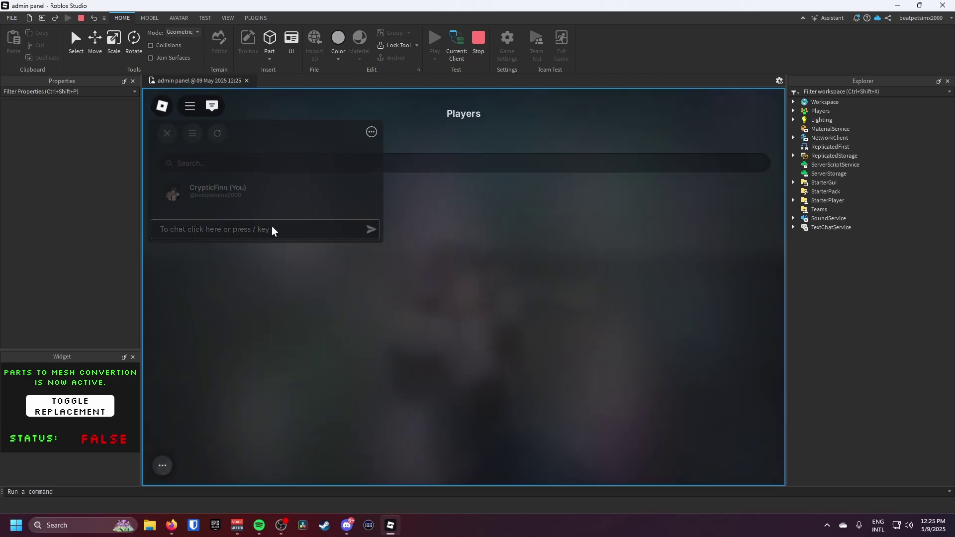
{"action": "left_click", "coordinate": [213, 105]}
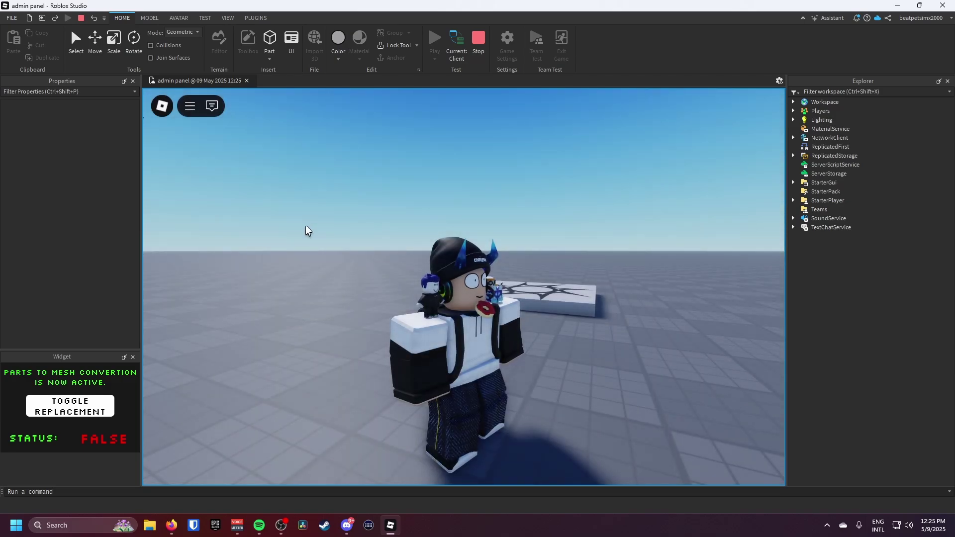
{"action": "key", "text": "Escape"}
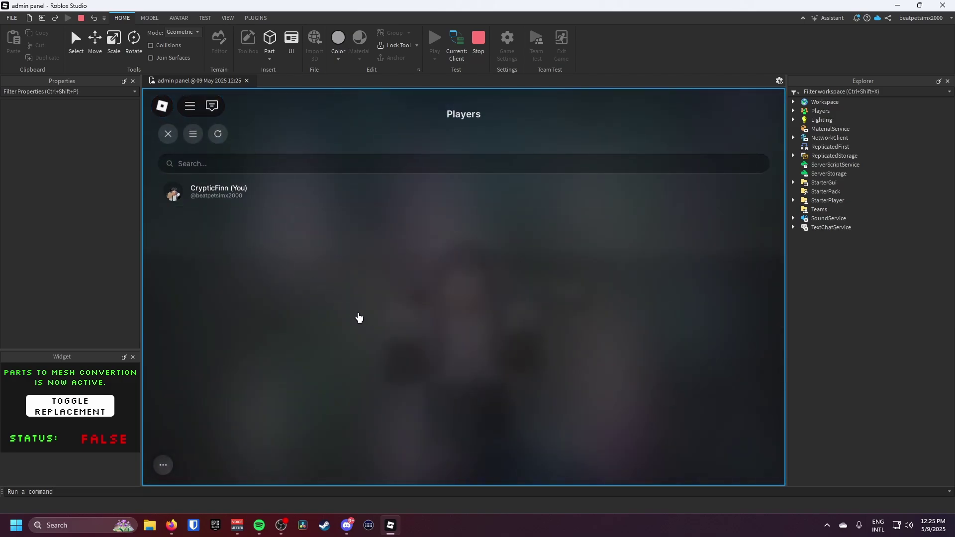
{"action": "left_click", "coordinate": [212, 105]}
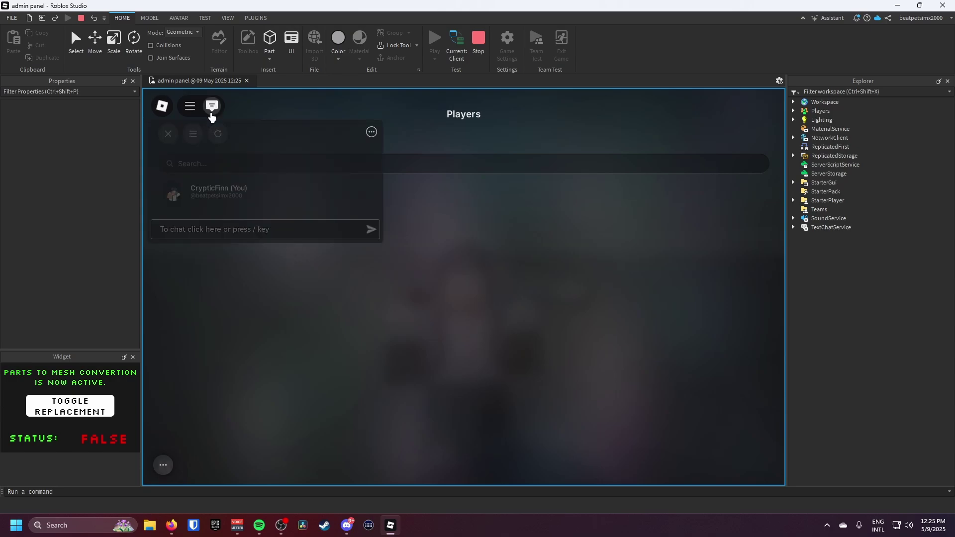
{"action": "left_click", "coordinate": [212, 106]}
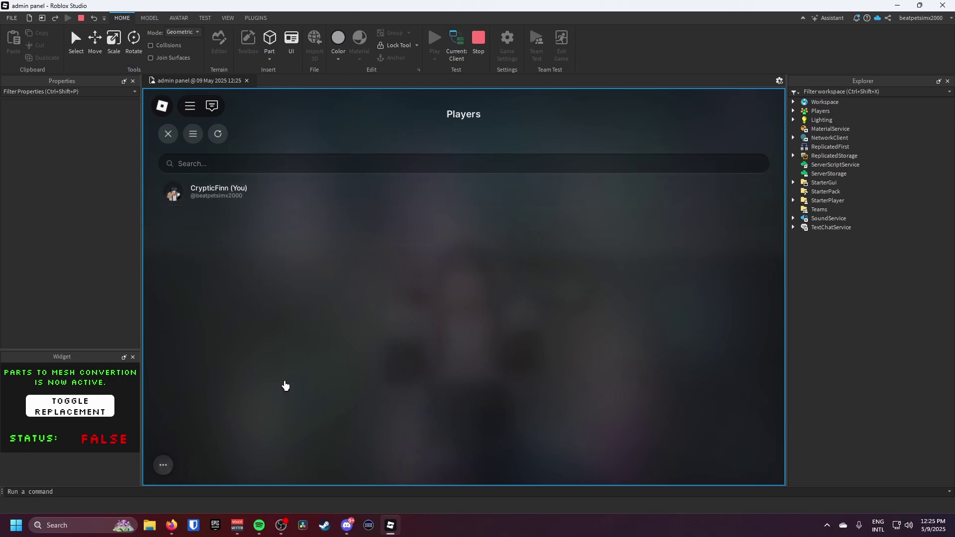
Review the moderation and character actions in the player's own profile, down to the Team option, and close the profile
{"action": "left_click", "coordinate": [290, 190]}
{"action": "scroll", "coordinate": [469, 334], "scroll_direction": "down", "scroll_amount": 5}
{"action": "scroll", "coordinate": [457, 328], "scroll_direction": "up", "scroll_amount": 5}
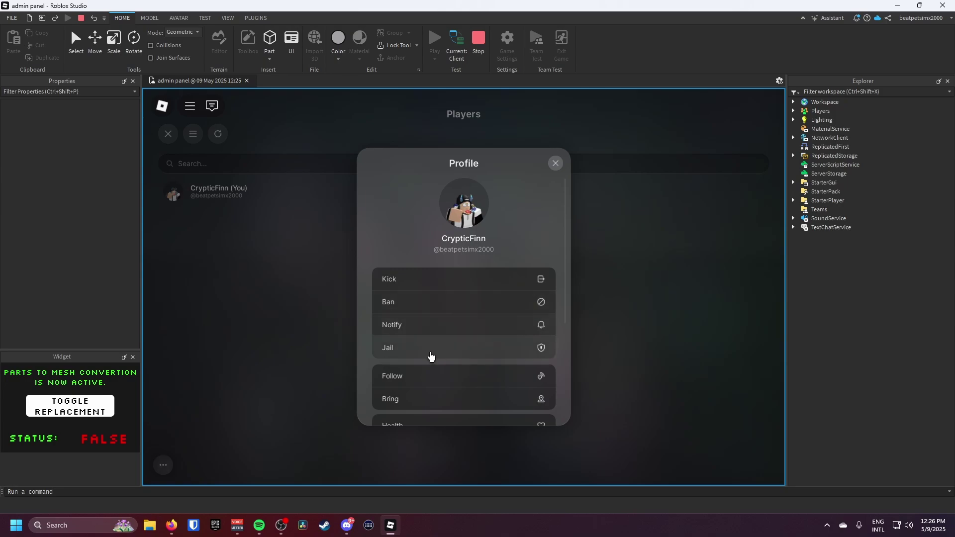
{"action": "scroll", "coordinate": [448, 393], "scroll_direction": "down", "scroll_amount": 3}
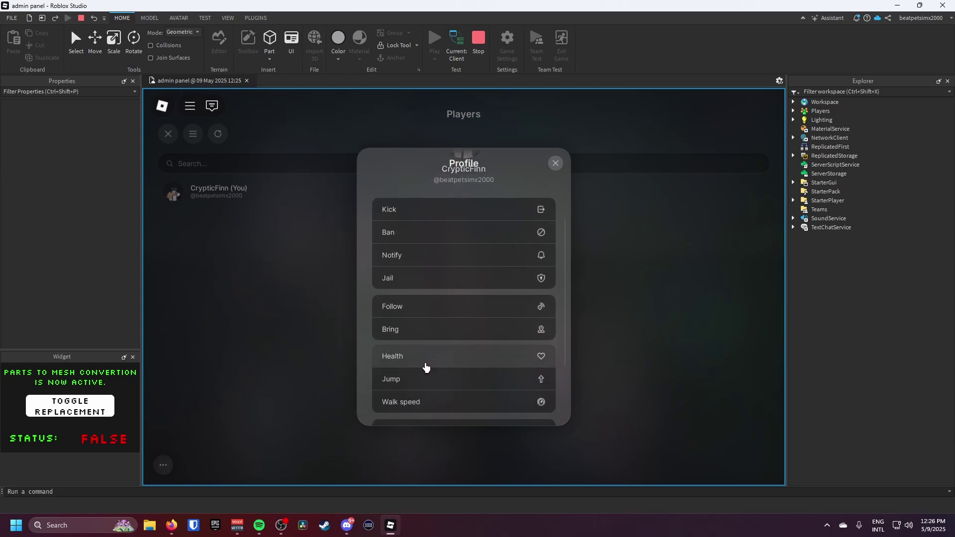
{"action": "scroll", "coordinate": [466, 386], "scroll_direction": "down", "scroll_amount": 3}
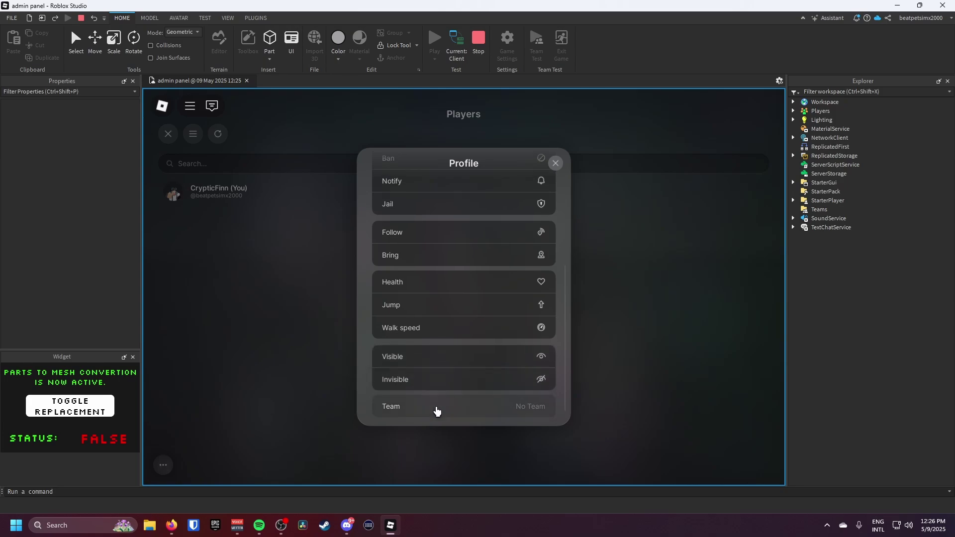
{"action": "left_click", "coordinate": [595, 410]}
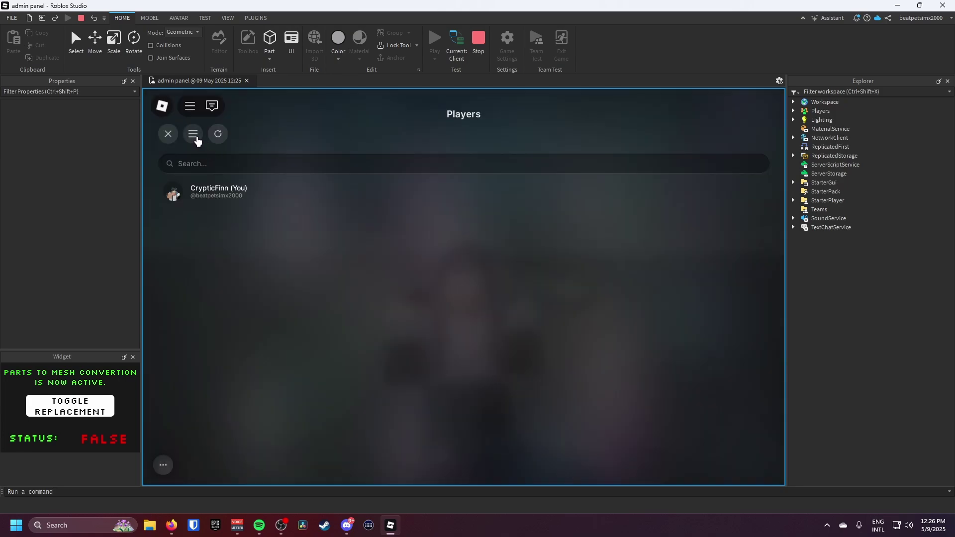
Check the developer console from the dashboard's Server Privacy settings and set the privacy to Panel Holders Only
{"action": "left_click", "coordinate": [197, 141]}
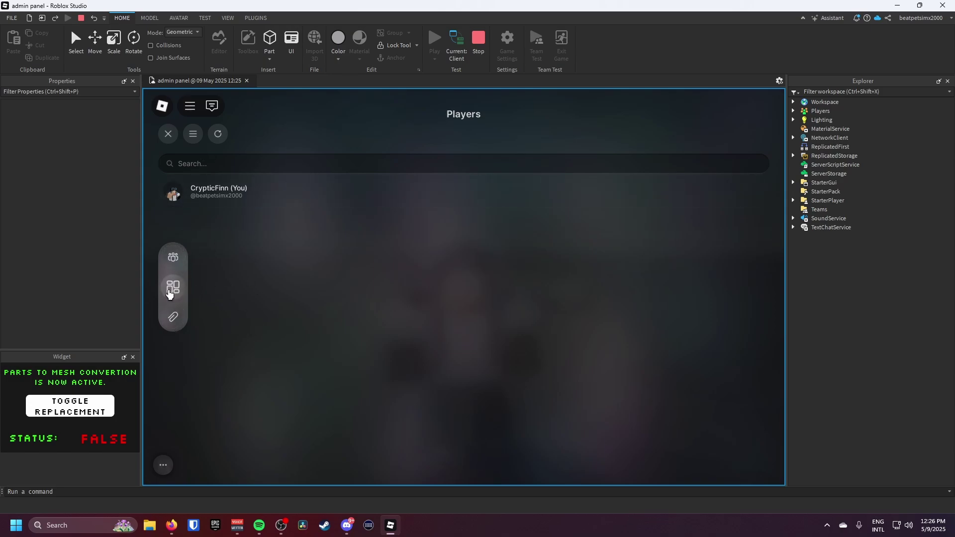
{"action": "left_click", "coordinate": [171, 294]}
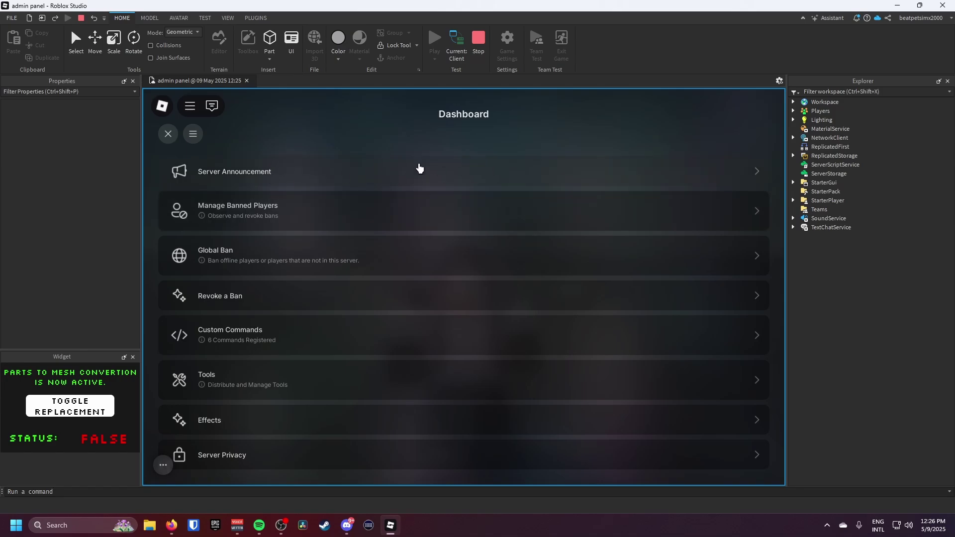
{"action": "left_click", "coordinate": [310, 456]}
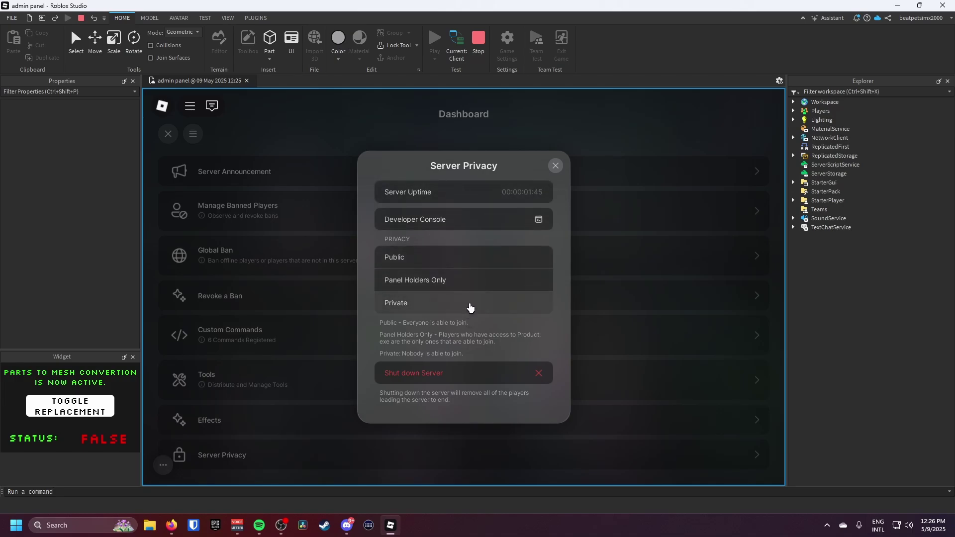
{"action": "left_click", "coordinate": [500, 222]}
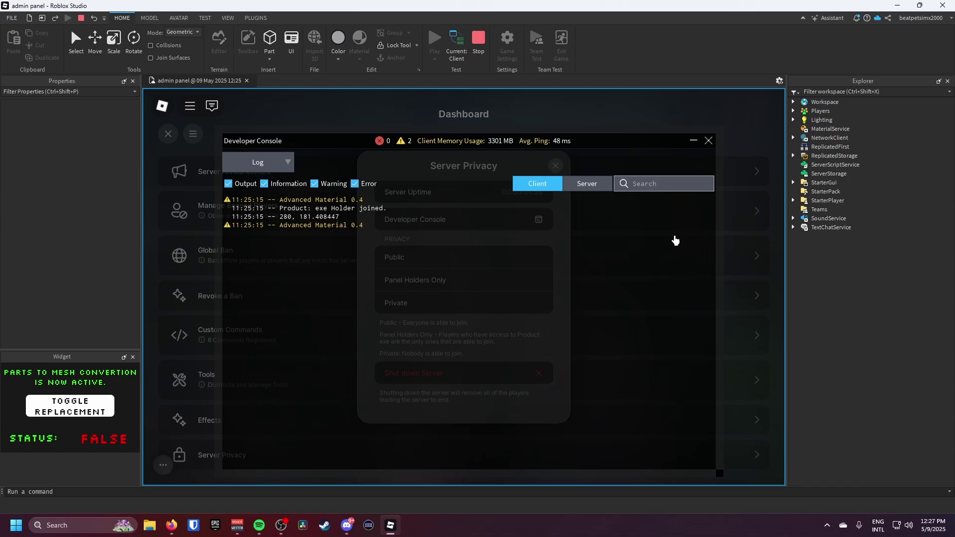
{"action": "left_click", "coordinate": [708, 141]}
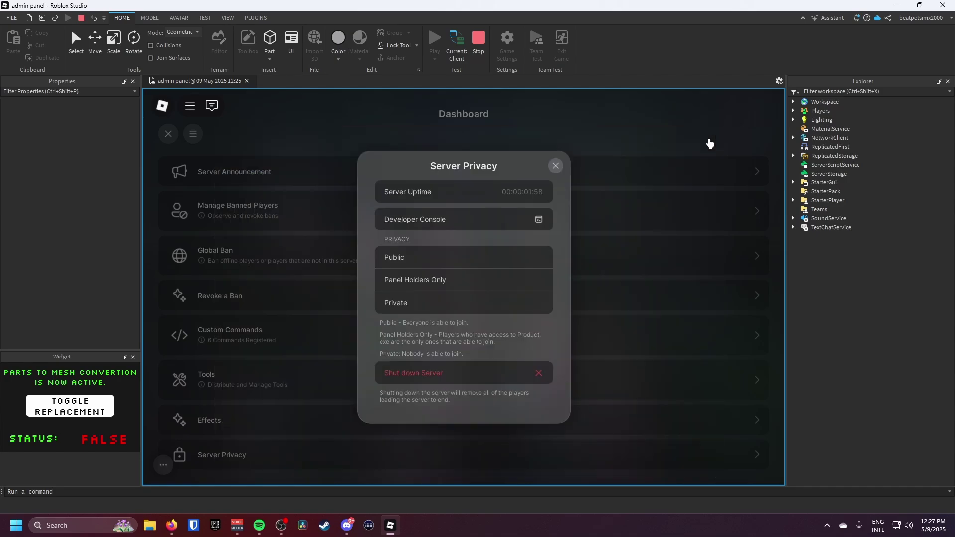
{"action": "left_click", "coordinate": [483, 287]}
{"action": "left_click", "coordinate": [554, 164]}
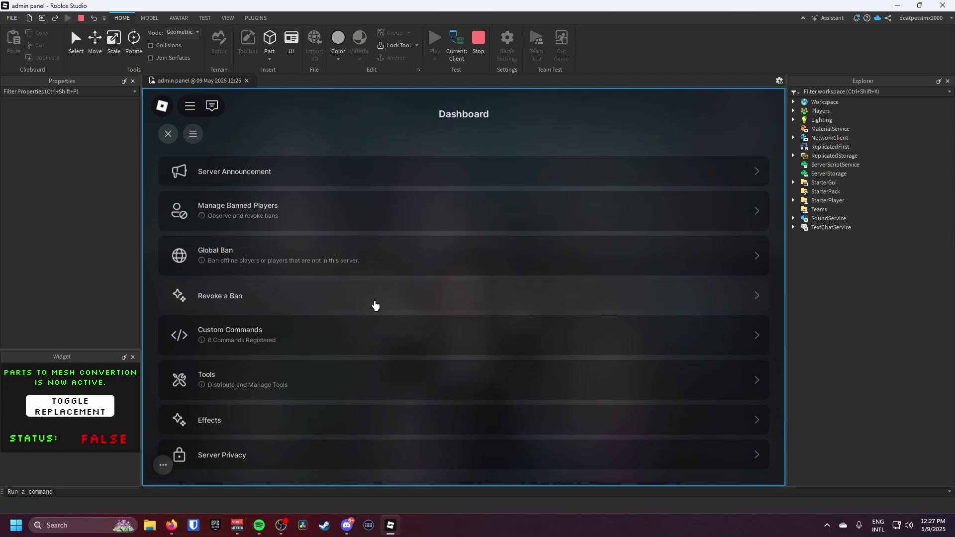
Apply the Red Aura effect to the player's own avatar and close the admin panel to view it in the game
{"action": "left_click", "coordinate": [328, 454]}
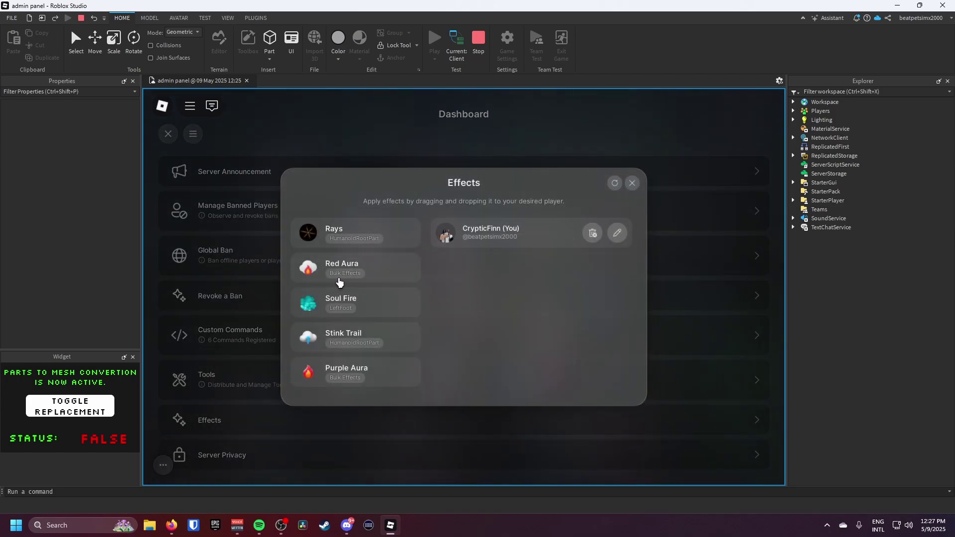
{"action": "left_click_drag", "start_coordinate": [337, 282], "coordinate": [518, 235]}
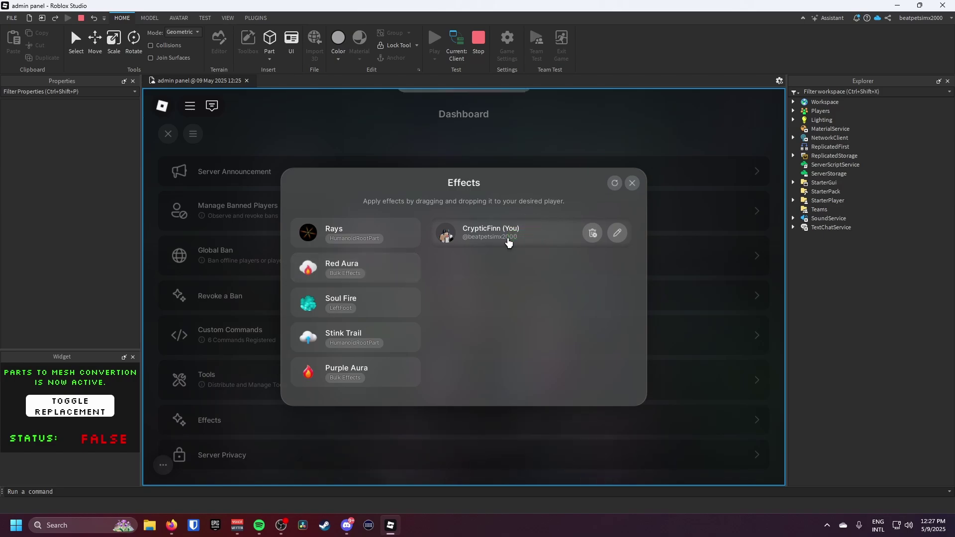
{"action": "left_click", "coordinate": [632, 185]}
{"action": "left_click", "coordinate": [168, 133]}
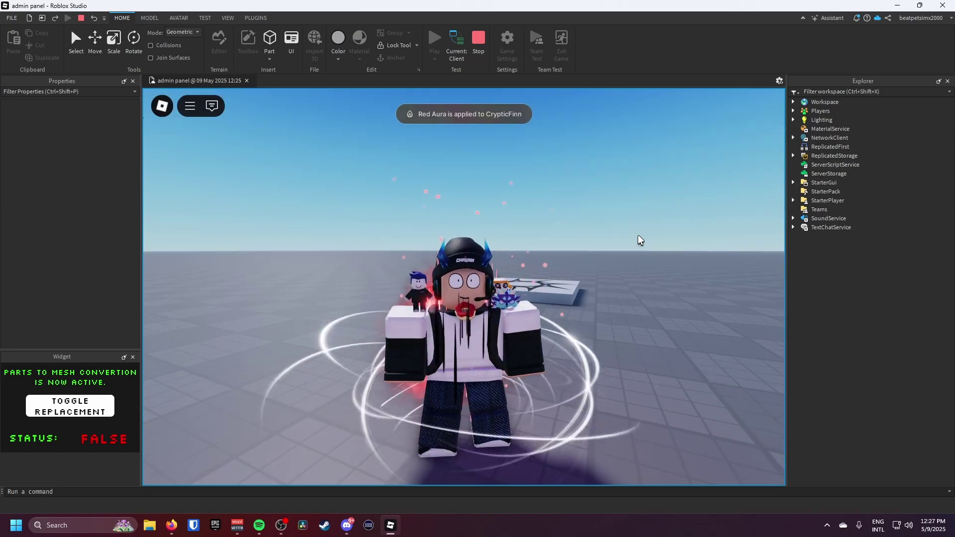
{"action": "key", "text": "w"}
Examine the dashboard's Global Ban form and the admin panel's Credits page
{"action": "left_click", "coordinate": [463, 267]}
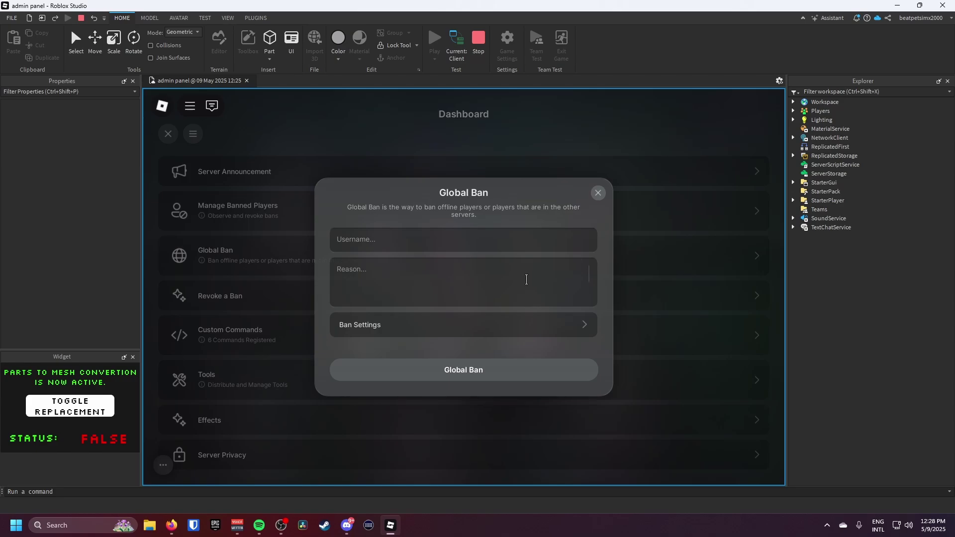
{"action": "left_click", "coordinate": [597, 193]}
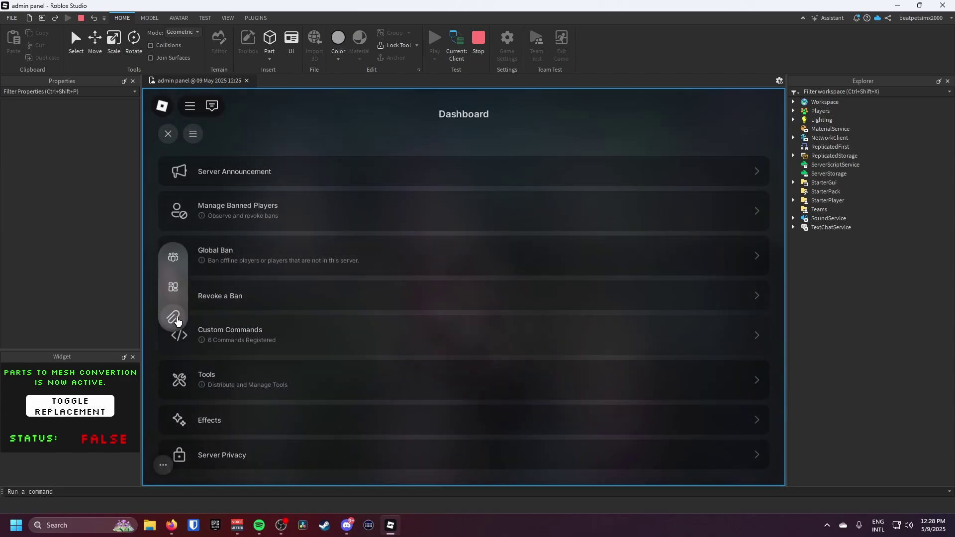
{"action": "left_click", "coordinate": [176, 320]}
{"action": "scroll", "coordinate": [299, 249], "scroll_direction": "down", "scroll_amount": 1}
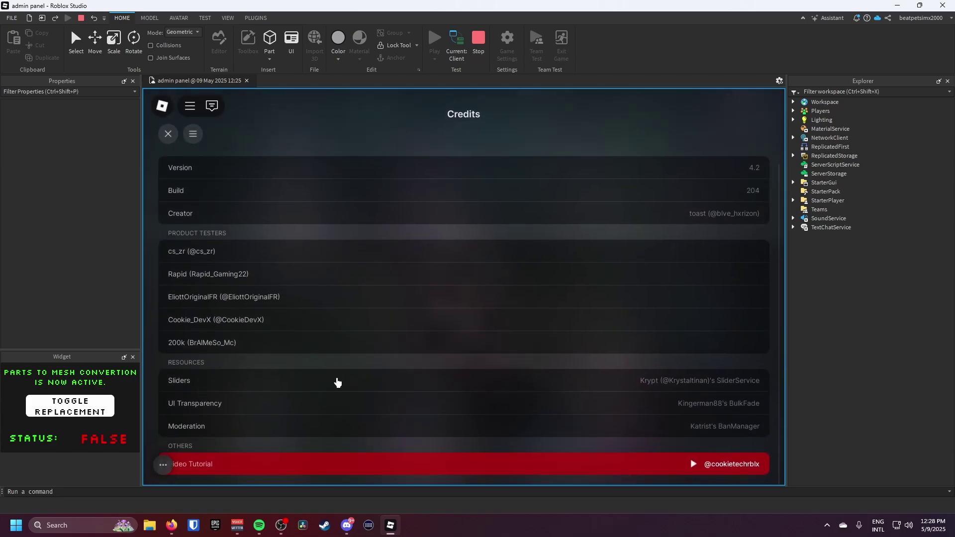
{"action": "scroll", "coordinate": [582, 299], "scroll_direction": "up", "scroll_amount": 1}
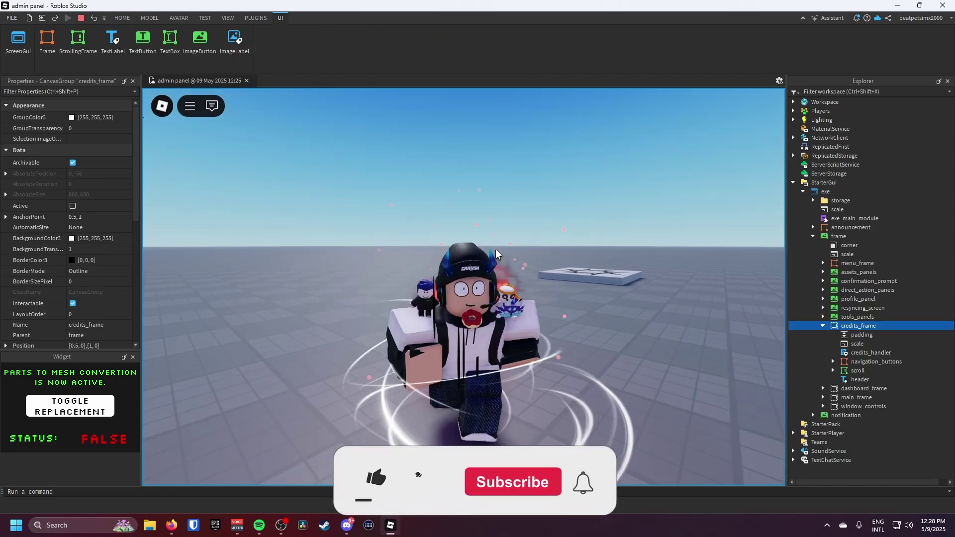
{"action": "key", "text": "s"}
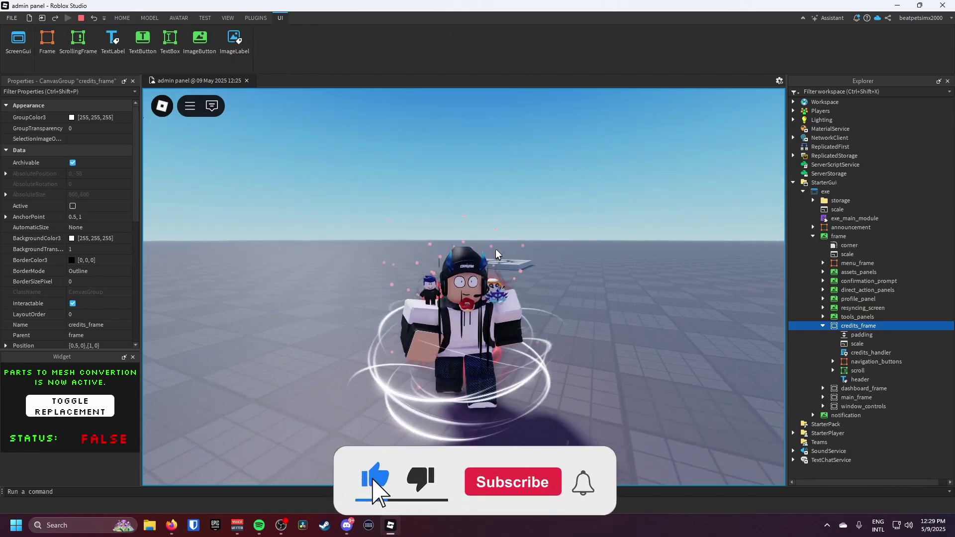
{"action": "scroll", "coordinate": [526, 257], "scroll_direction": "up", "scroll_amount": 1}
{"action": "right_click_drag", "start_coordinate": [514, 251], "coordinate": [526, 257]}
{"action": "scroll", "coordinate": [525, 257], "scroll_direction": "up", "scroll_amount": 1}
{"action": "scroll", "coordinate": [526, 257], "scroll_direction": "down", "scroll_amount": 1}
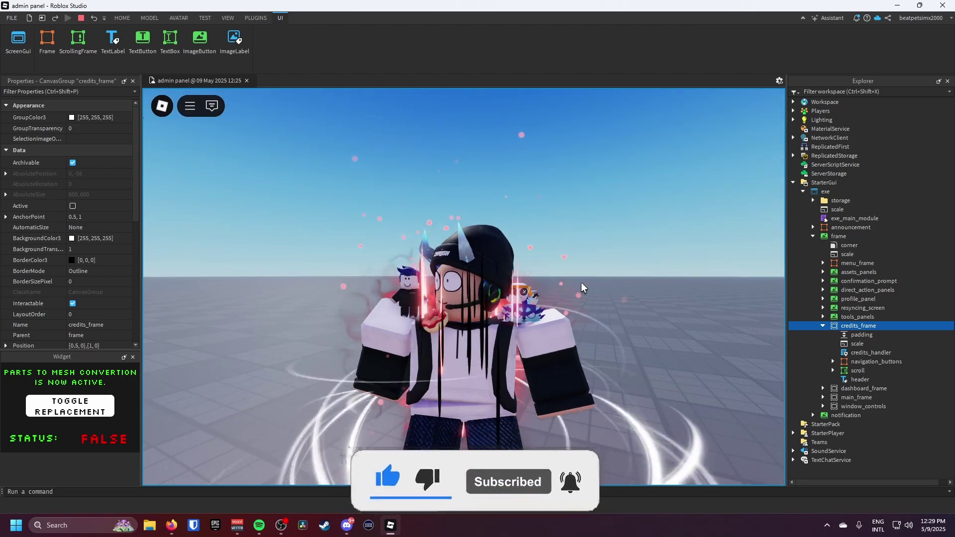